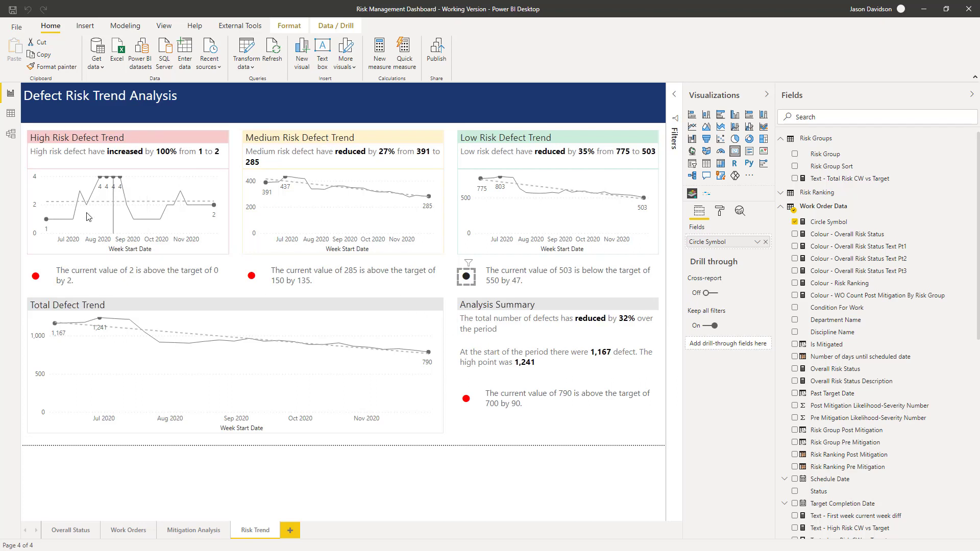
# - Select the High Risk Defect Trend line chart, which plots WO Count by Week Start Date
pyautogui.click(156, 191)
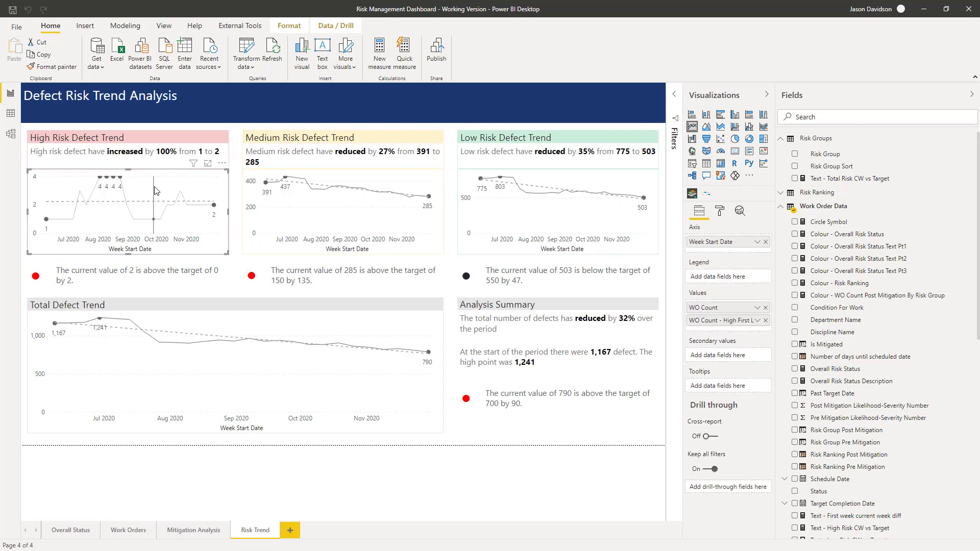
# - Add a new constant line at value 0 to the High Risk chart from the Analytics pane
pyautogui.click(739, 214)
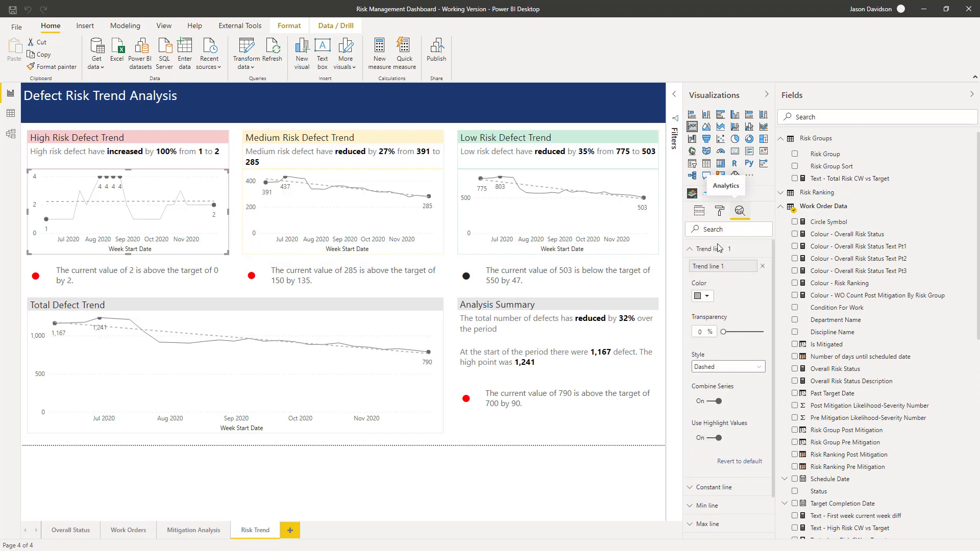
pyautogui.click(690, 248)
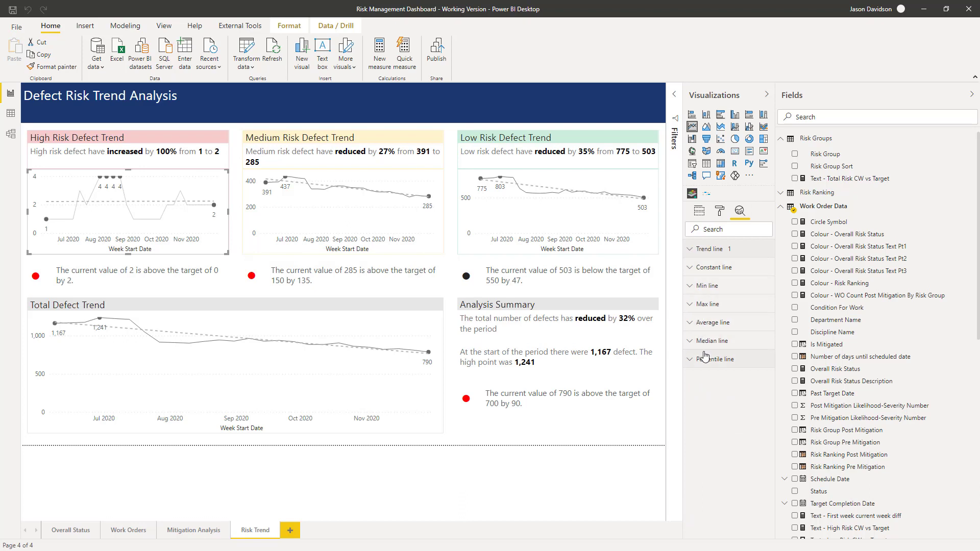
pyautogui.click(693, 269)
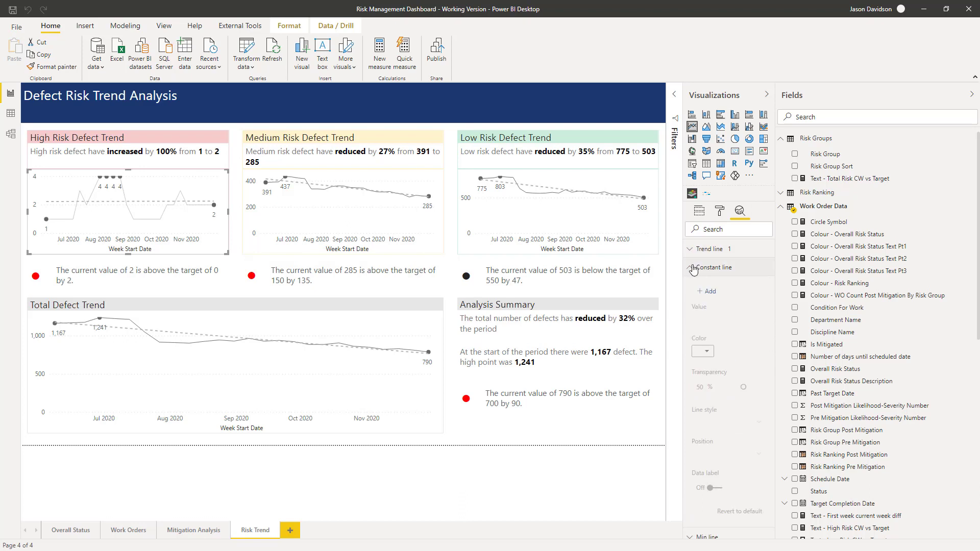
pyautogui.click(707, 291)
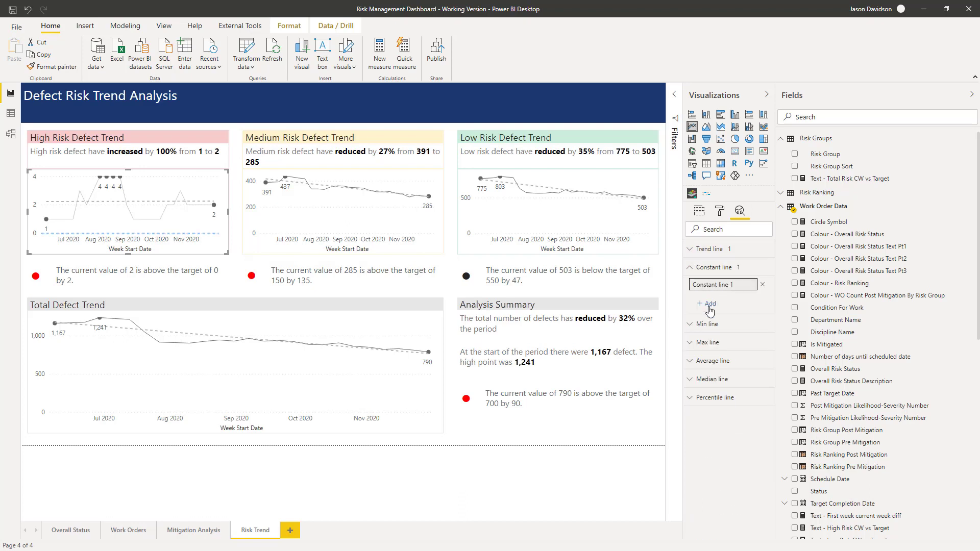
pyautogui.click(704, 331)
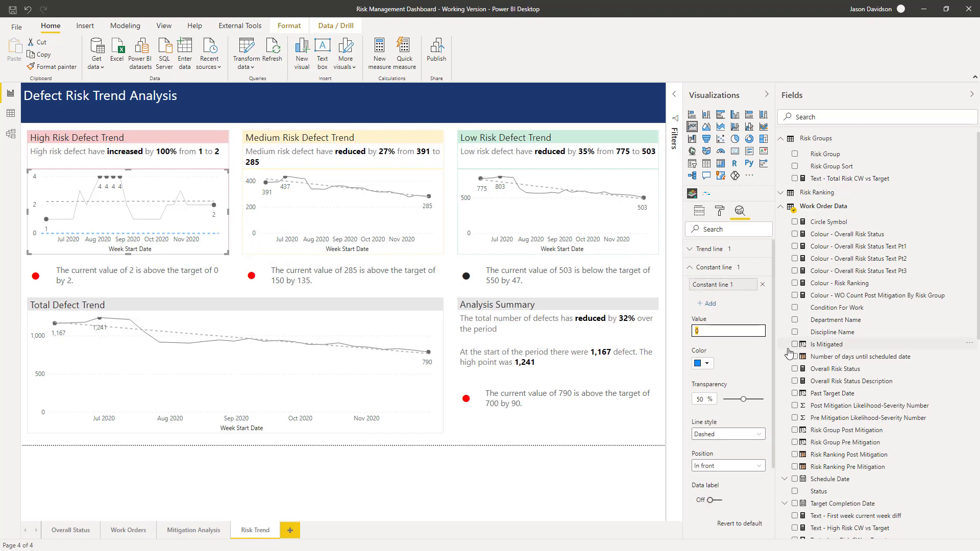
# - Colour the High Risk constant line dark grey, keeping it dashed at 50% transparency
pyautogui.click(707, 364)
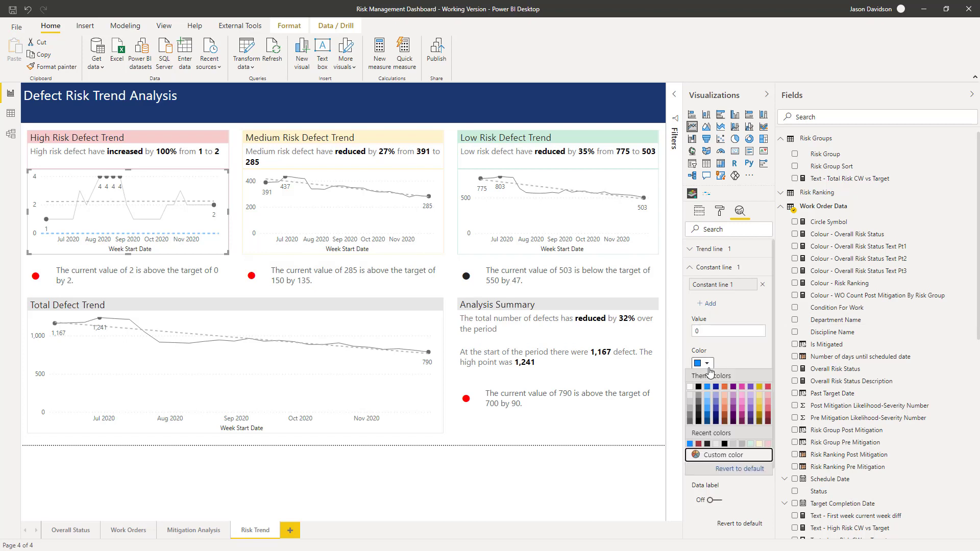
pyautogui.click(692, 413)
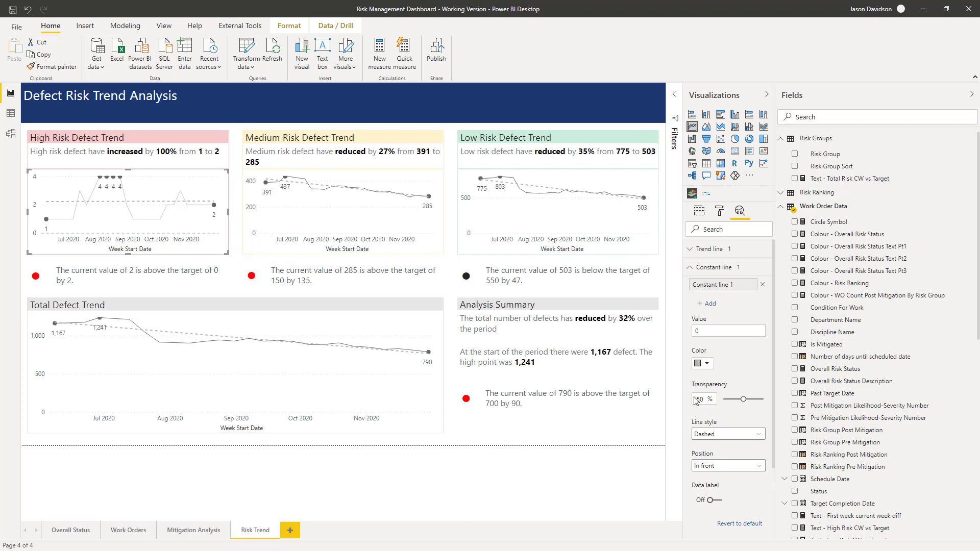
pyautogui.click(709, 367)
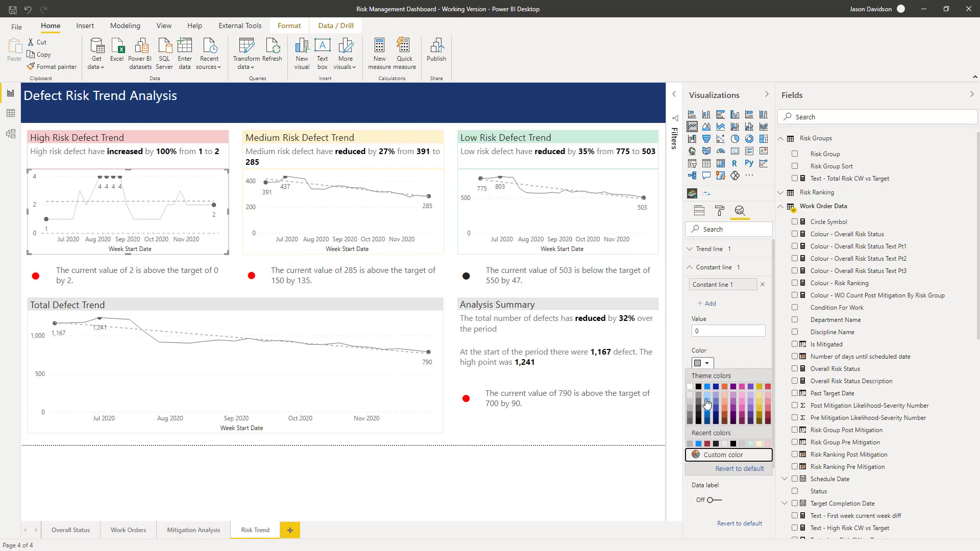
pyautogui.click(692, 418)
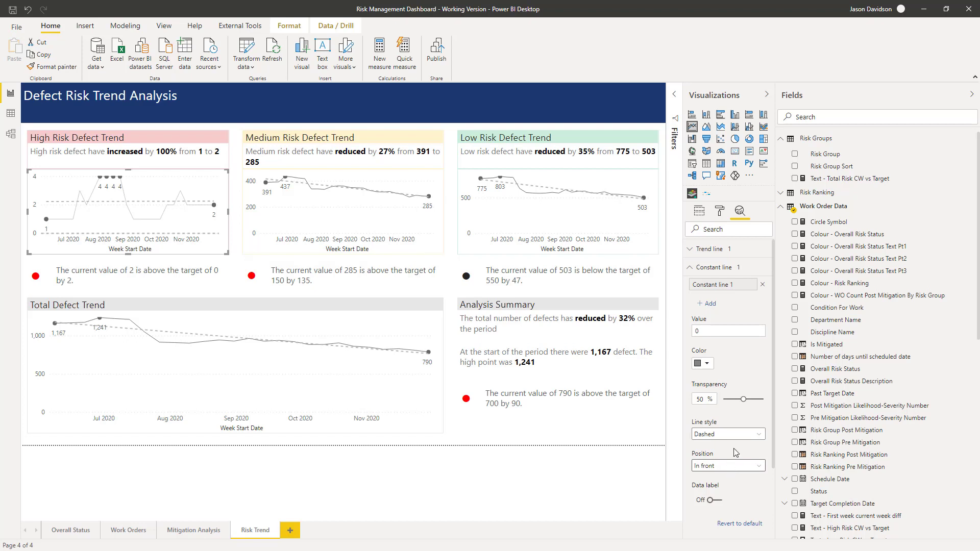
pyautogui.moveTo(774, 350); pyautogui.dragTo(774, 412)
# - Turn on the constant line's data label and colour it grey
pyautogui.click(712, 415)
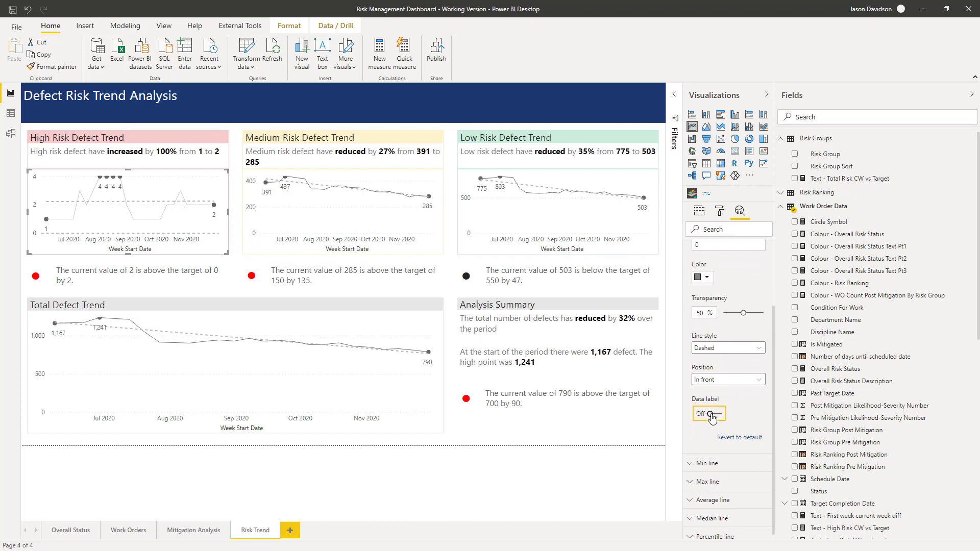
pyautogui.click(712, 416)
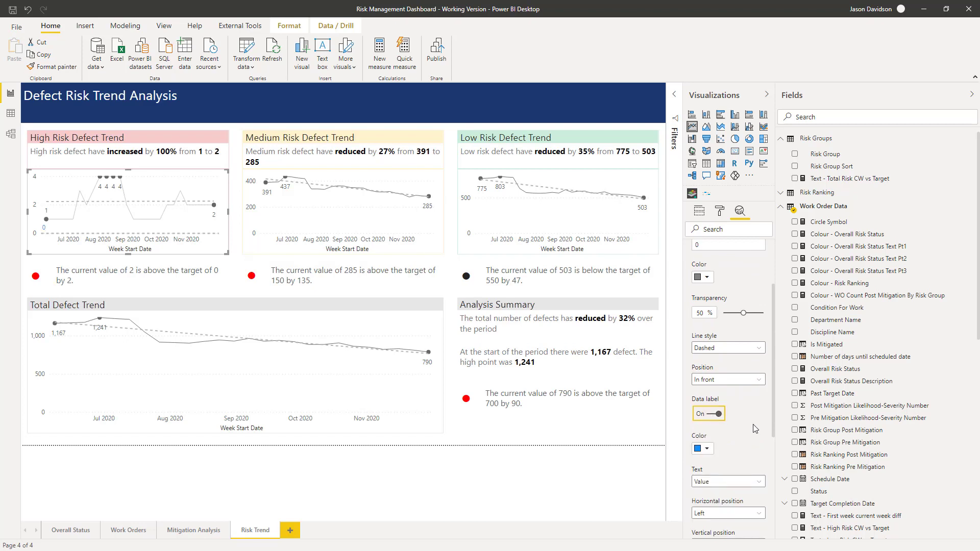
pyautogui.moveTo(772, 366); pyautogui.dragTo(773, 408)
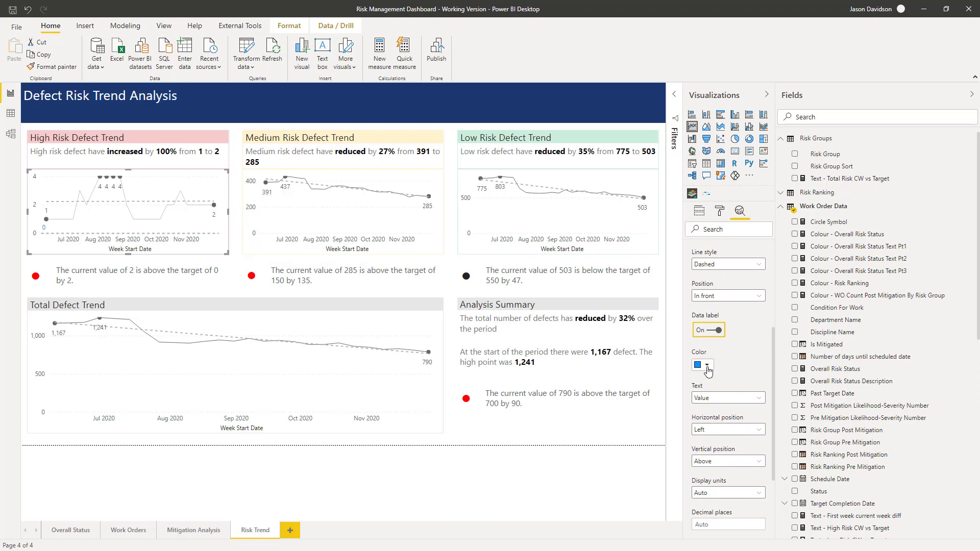
pyautogui.click(707, 366)
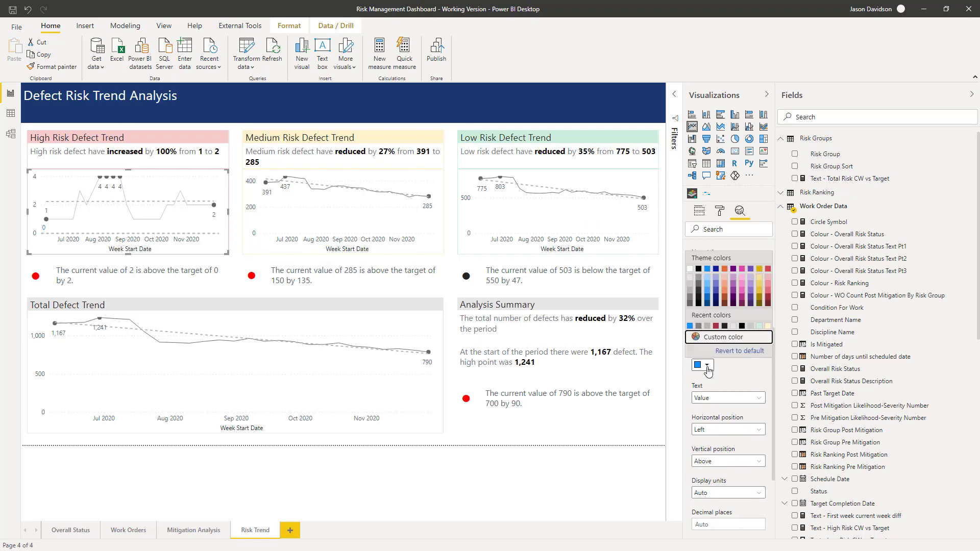
pyautogui.click(698, 283)
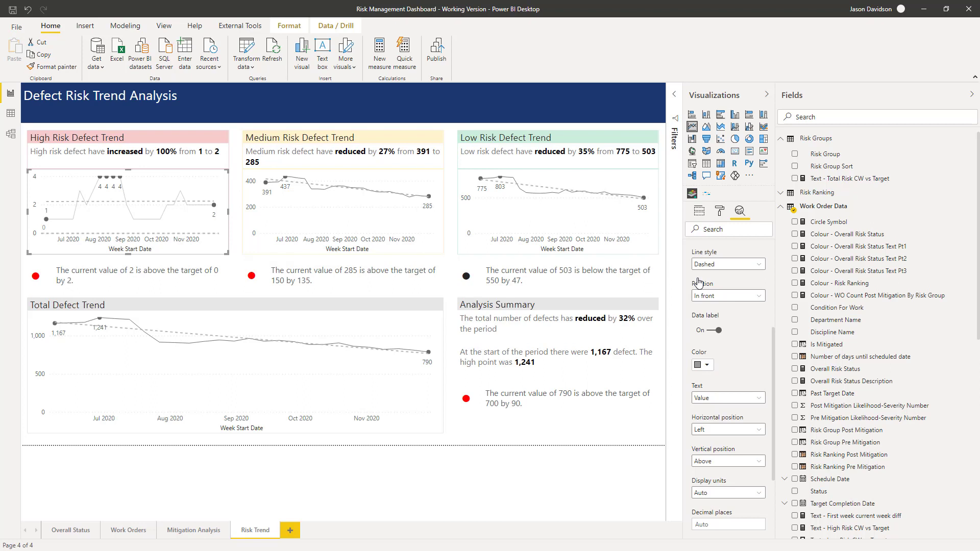
# - Review the label Text options, then return to the constant line's name field
pyautogui.click(707, 402)
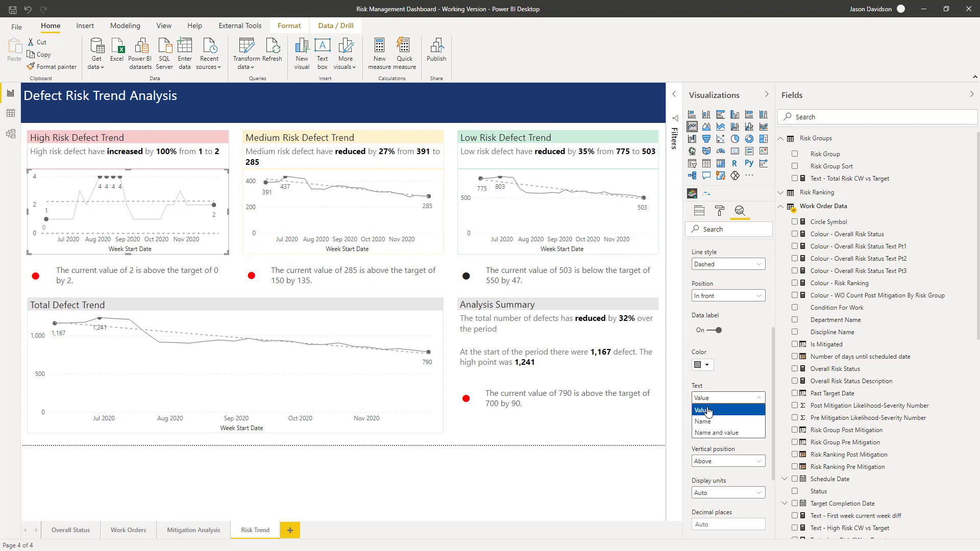
pyautogui.moveTo(772, 333); pyautogui.dragTo(768, 280)
pyautogui.click(734, 284)
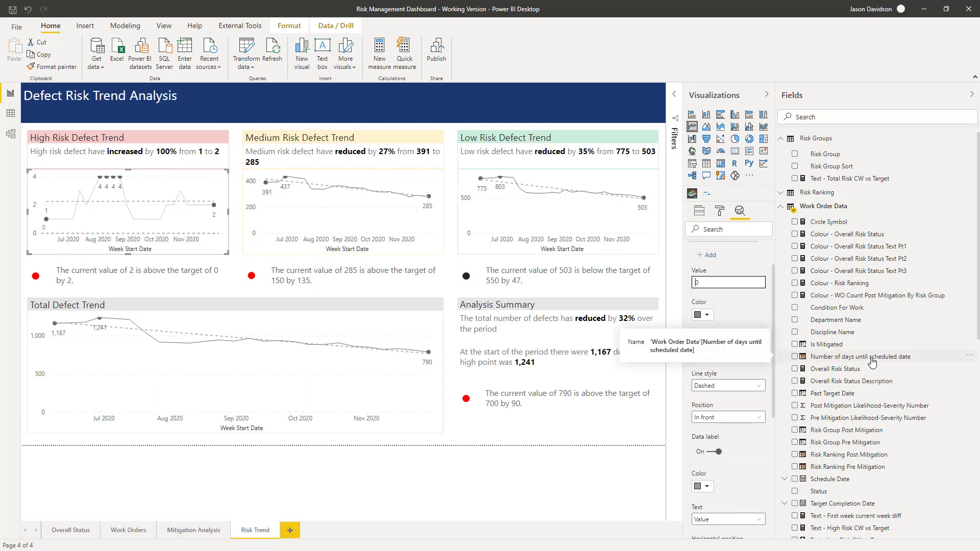
pyautogui.moveTo(774, 323); pyautogui.dragTo(773, 393)
pyautogui.click(734, 384)
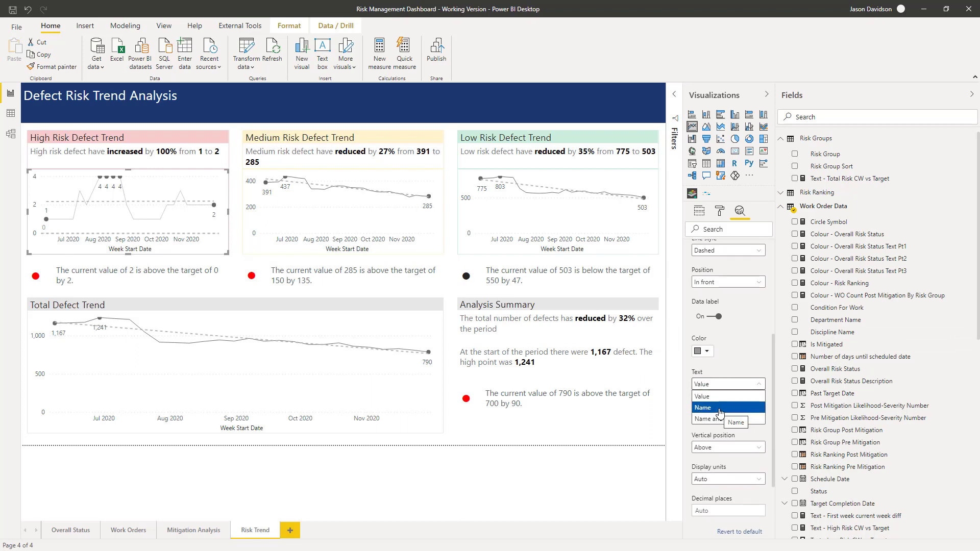
pyautogui.moveTo(773, 397); pyautogui.dragTo(764, 284)
pyautogui.click(734, 284)
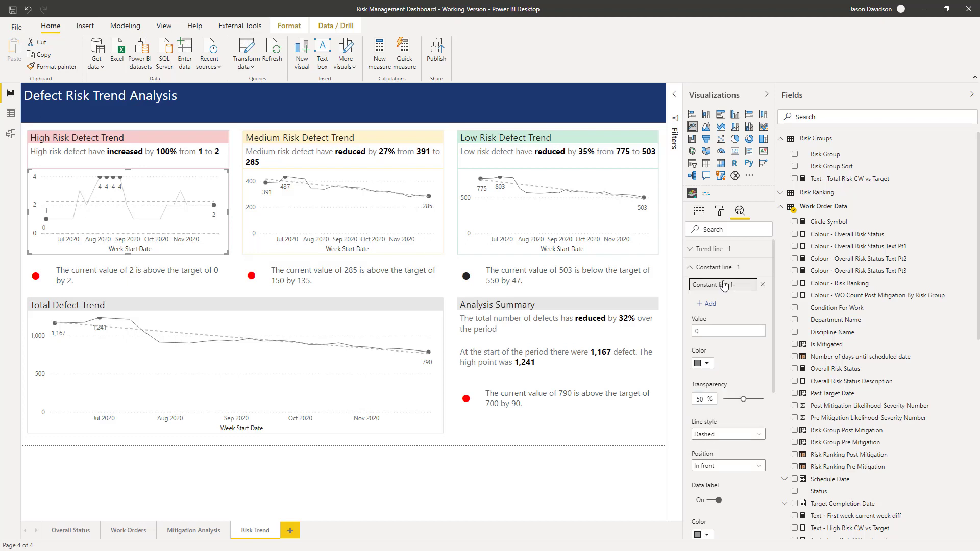
# - Rename the constant line Target and set label Text to Name and value, showing 'Target: 0'
pyautogui.tripleClick(696, 284)
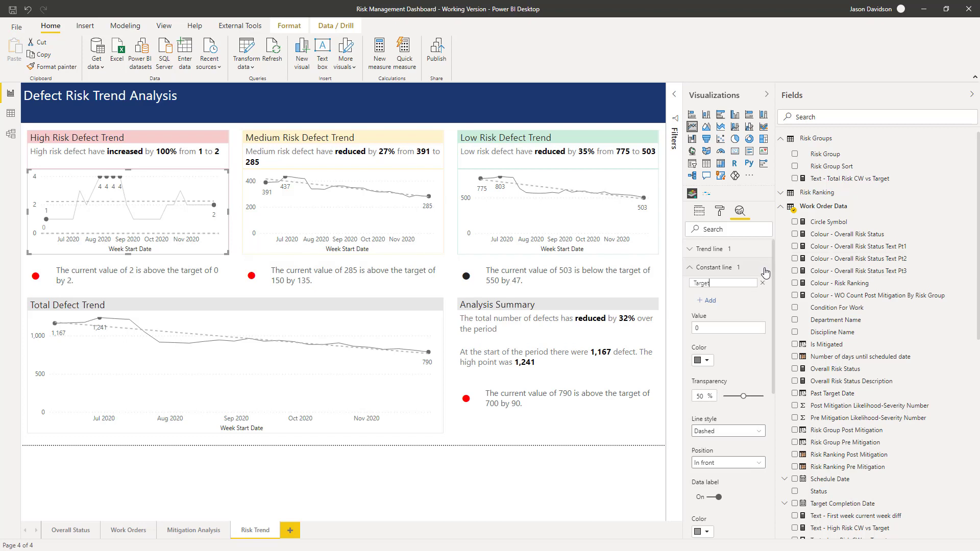
pyautogui.scroll(-5, 773, 267)
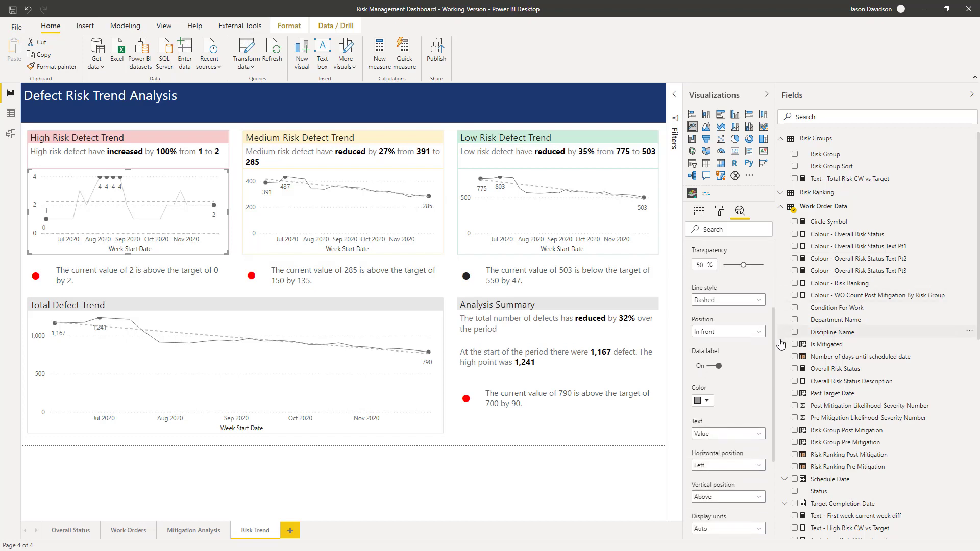
pyautogui.click(730, 386)
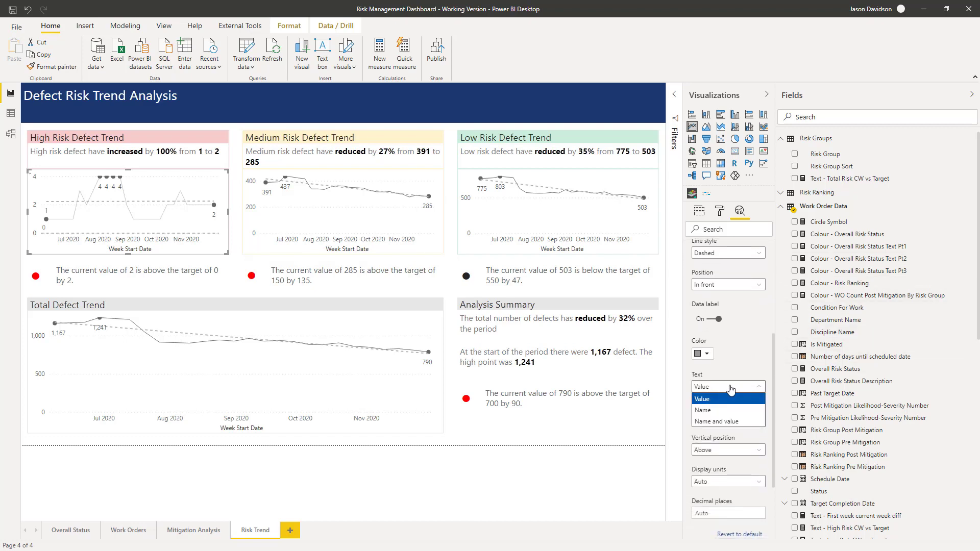
pyautogui.click(730, 422)
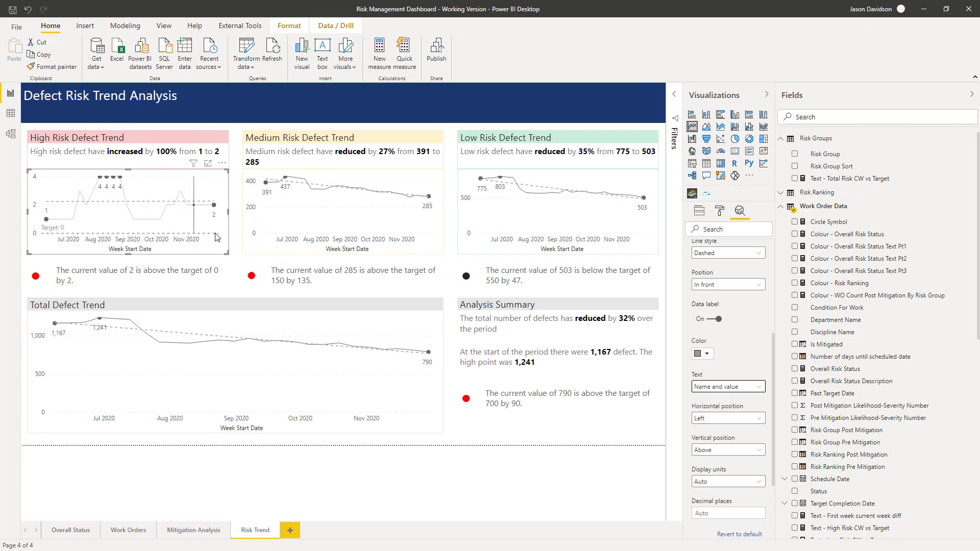
pyautogui.moveTo(217, 237)
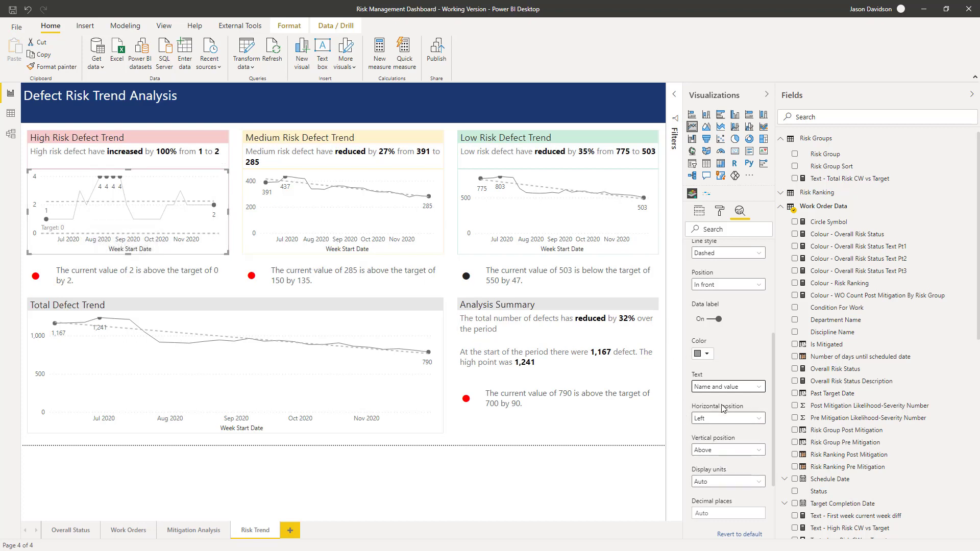
# - Set the 'Target: 0' label's horizontal position to Right
pyautogui.click(722, 418)
pyautogui.click(720, 442)
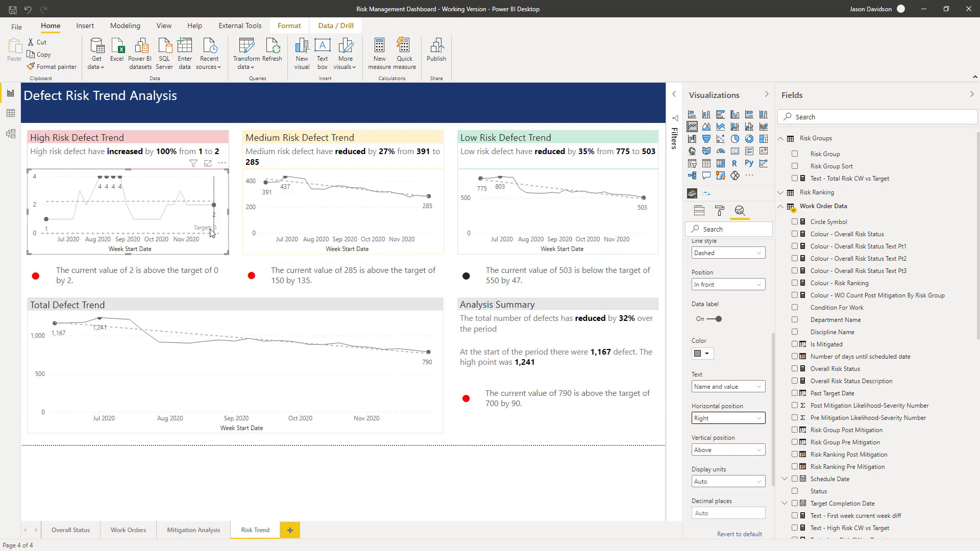
pyautogui.moveTo(215, 210)
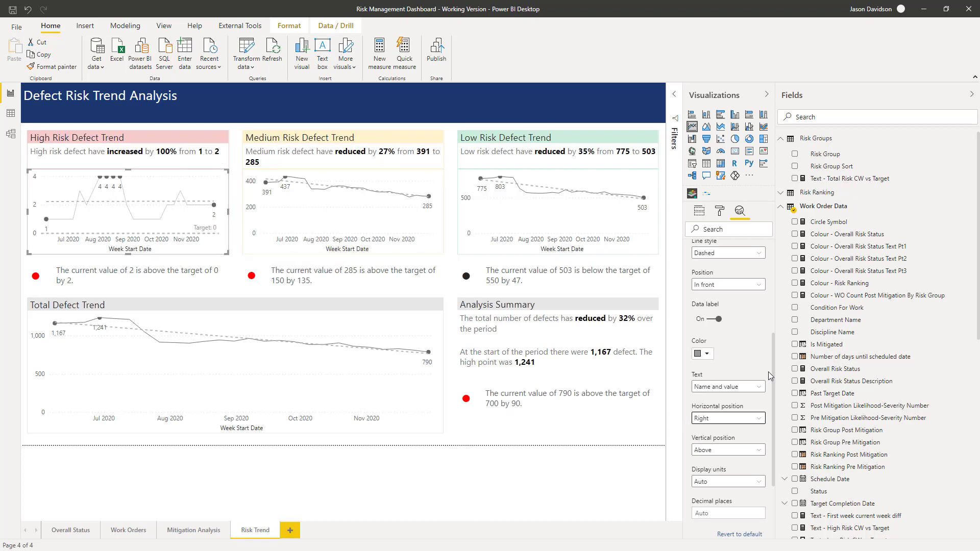
# - Keep the line style Dashed and collapse the Constant line section
pyautogui.moveTo(772, 373); pyautogui.dragTo(789, 289)
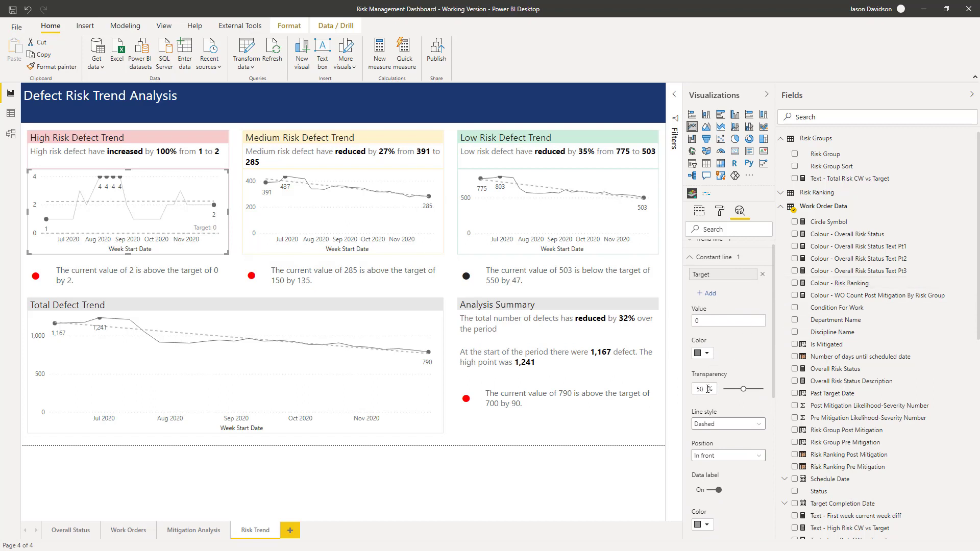
pyautogui.click(710, 424)
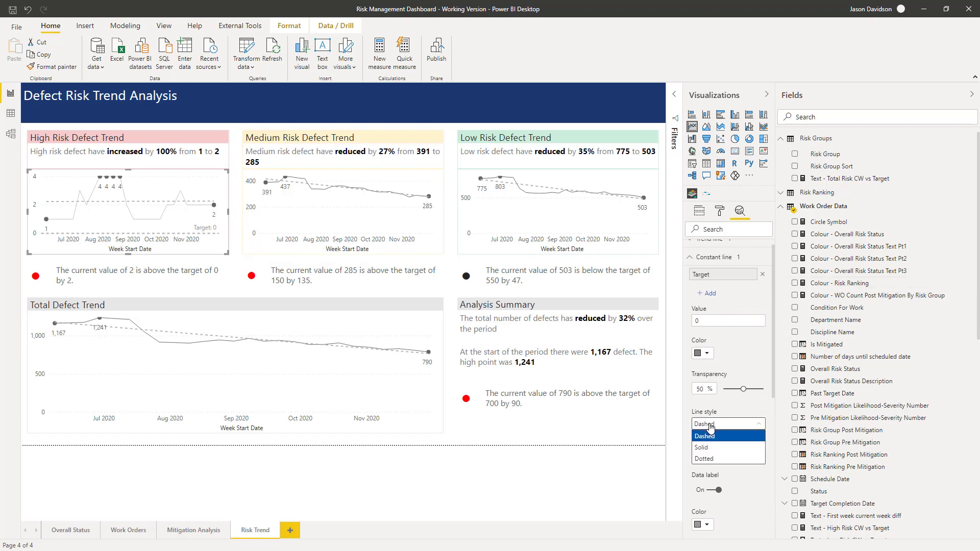
pyautogui.click(711, 426)
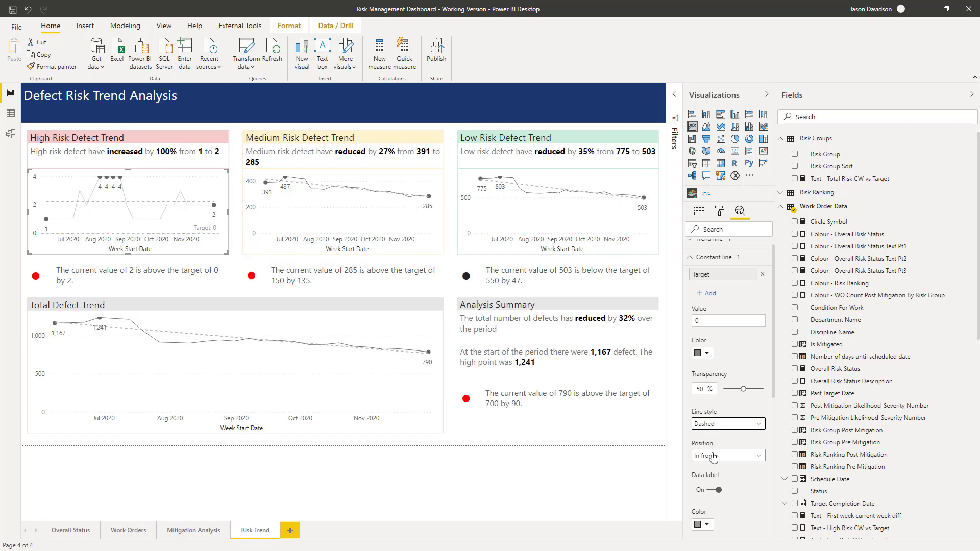
pyautogui.click(688, 258)
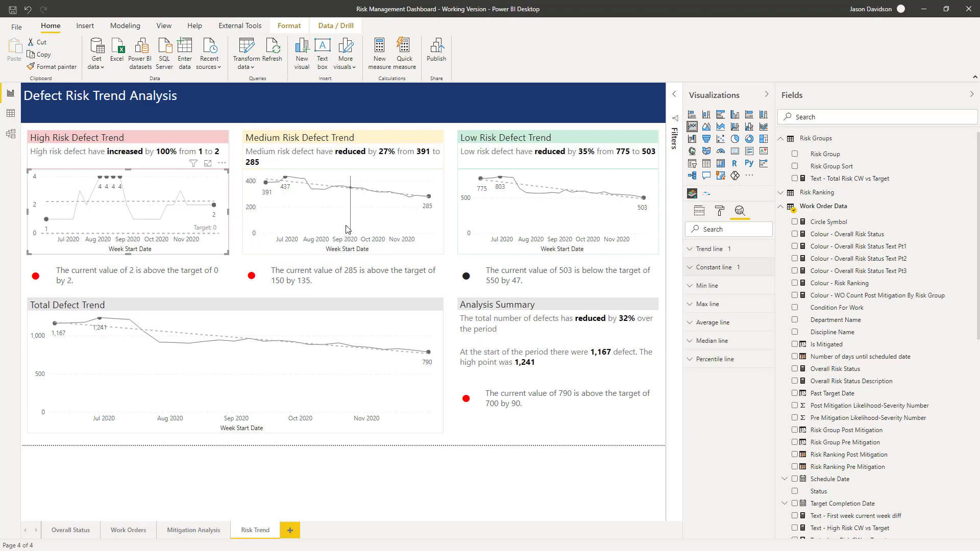
# - Add a constant line to the Medium Risk chart and name it Target
pyautogui.click(701, 267)
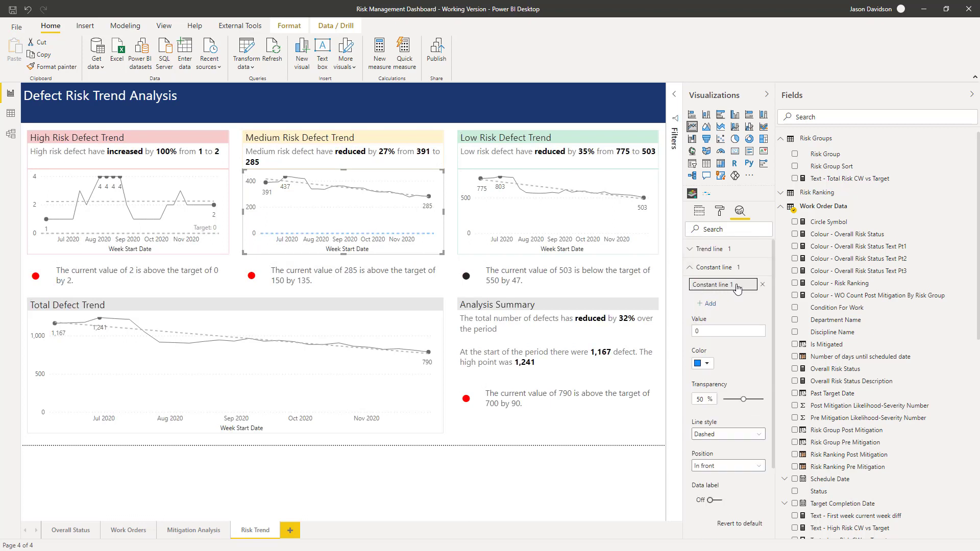
pyautogui.doubleClick(737, 285)
pyautogui.write('Target')
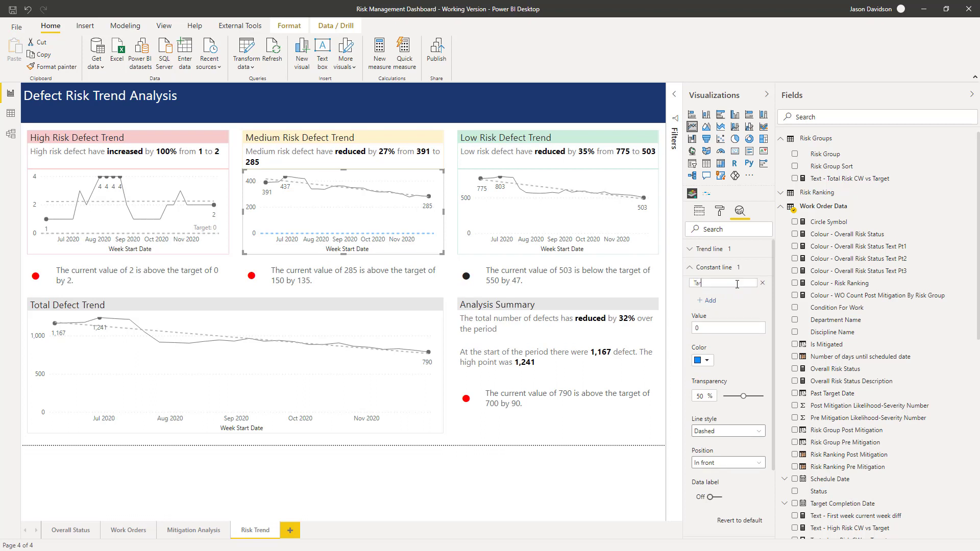
pyautogui.click(695, 328)
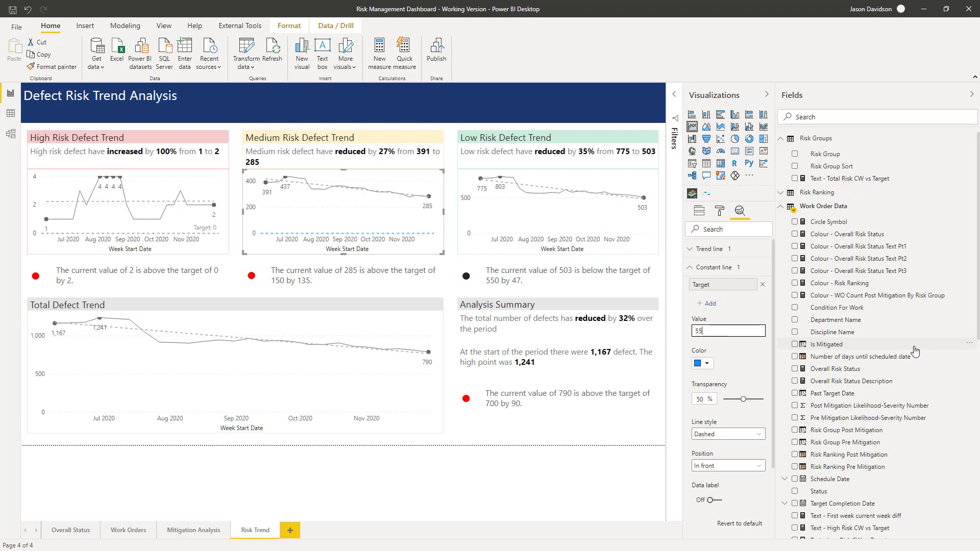
# - Set the Target line's value to 150 and colour it grey
pyautogui.write('550')
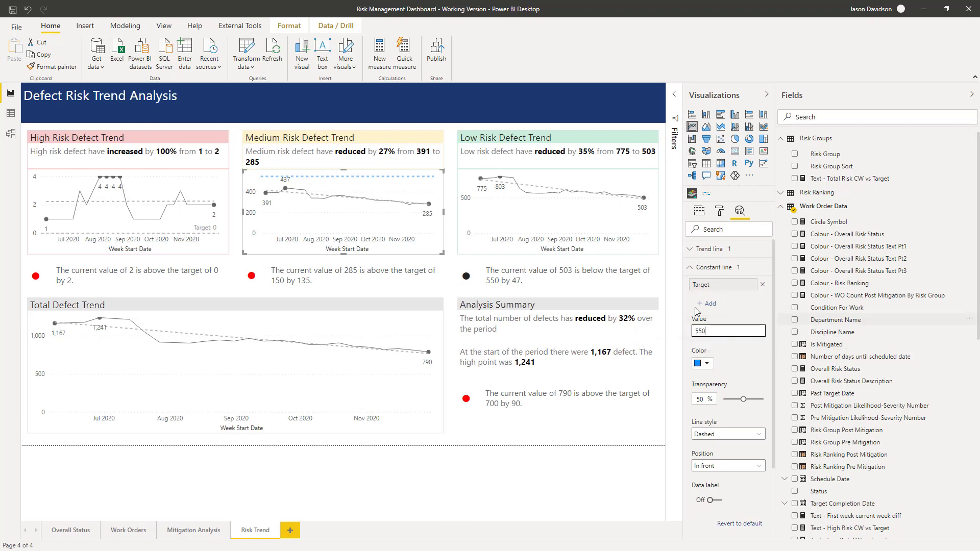
pyautogui.write('0150')
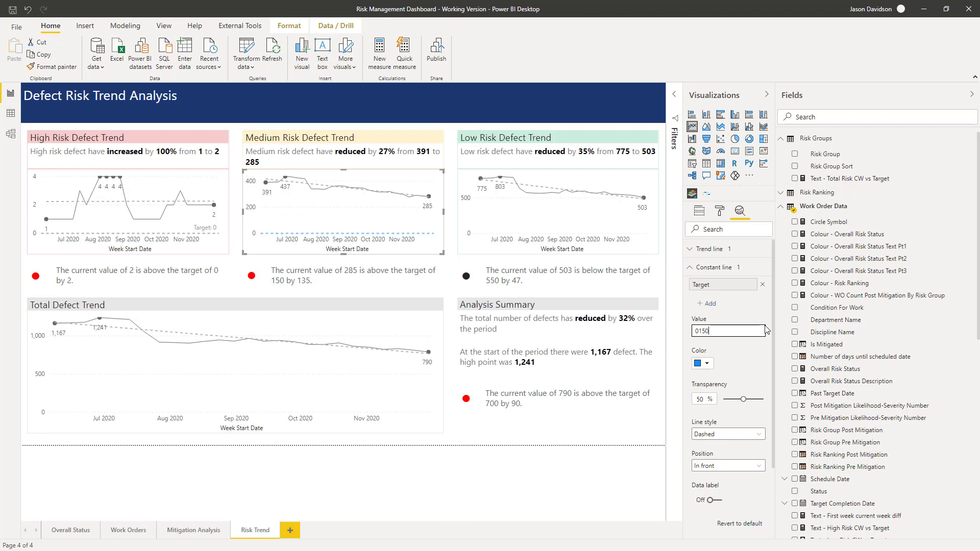
pyautogui.press('BackSpace')
pyautogui.click(708, 367)
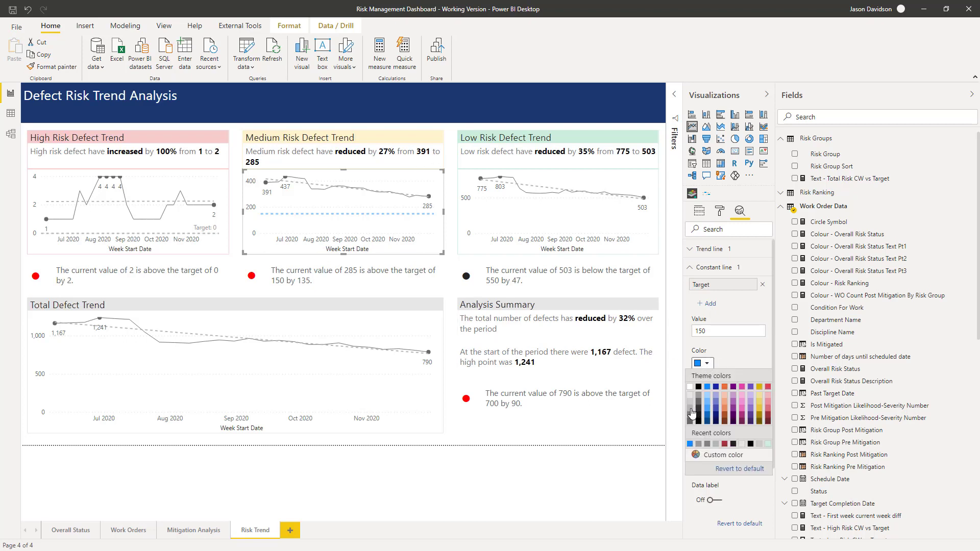
pyautogui.click(692, 413)
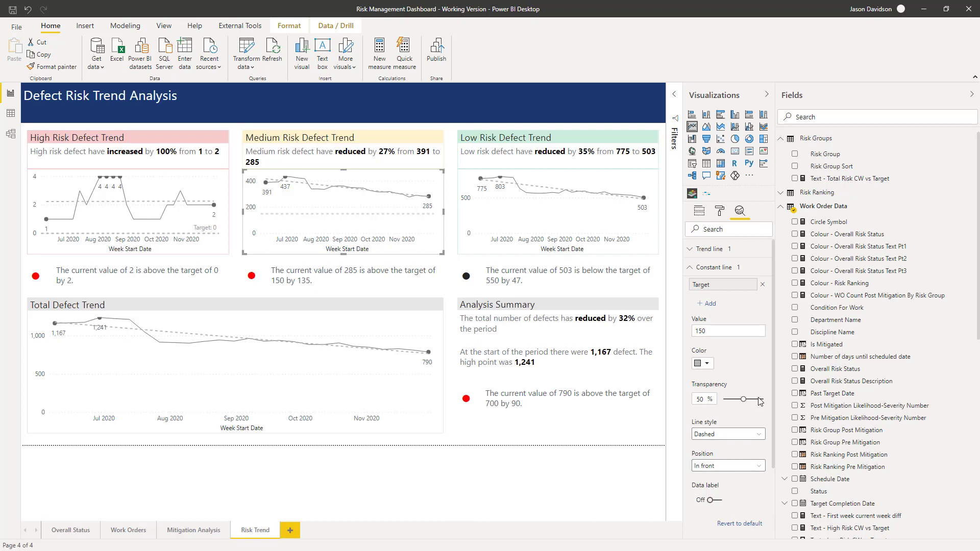
# - Turn on the Target line's data label and colour it dark grey
pyautogui.scroll(-3, 772, 382)
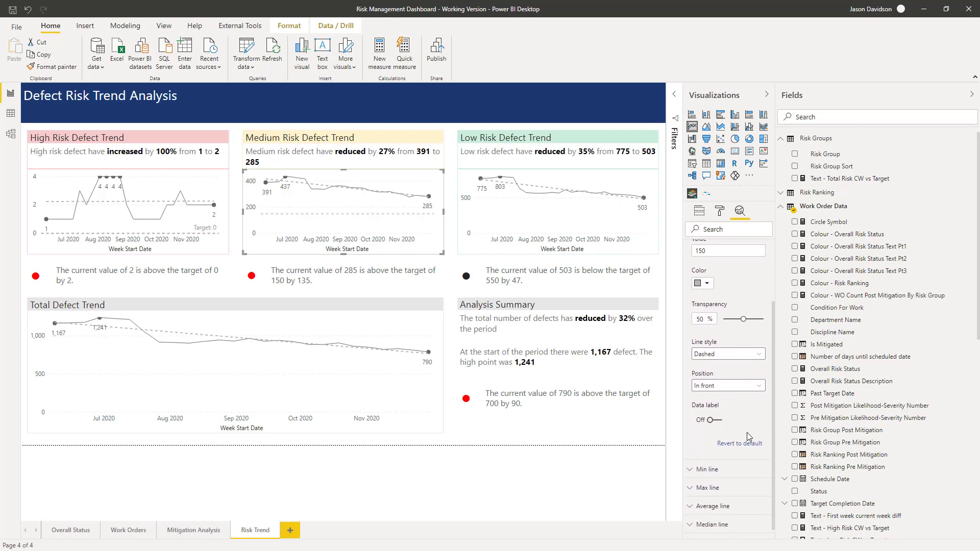
pyautogui.click(710, 420)
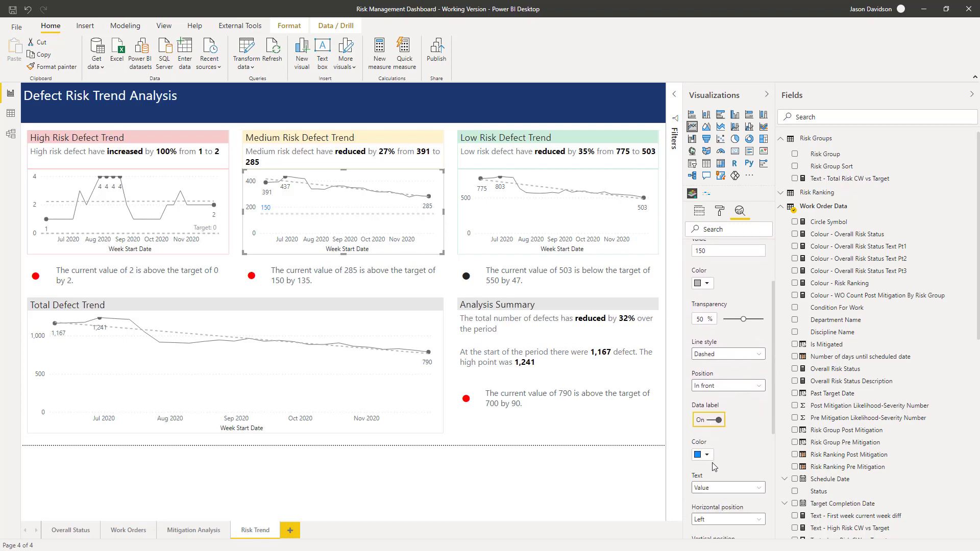
pyautogui.click(708, 456)
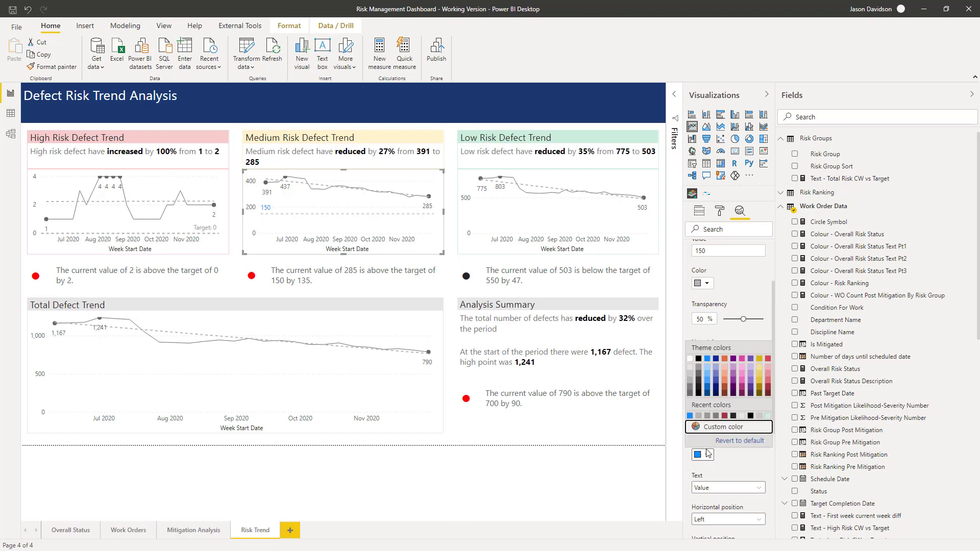
pyautogui.click(690, 383)
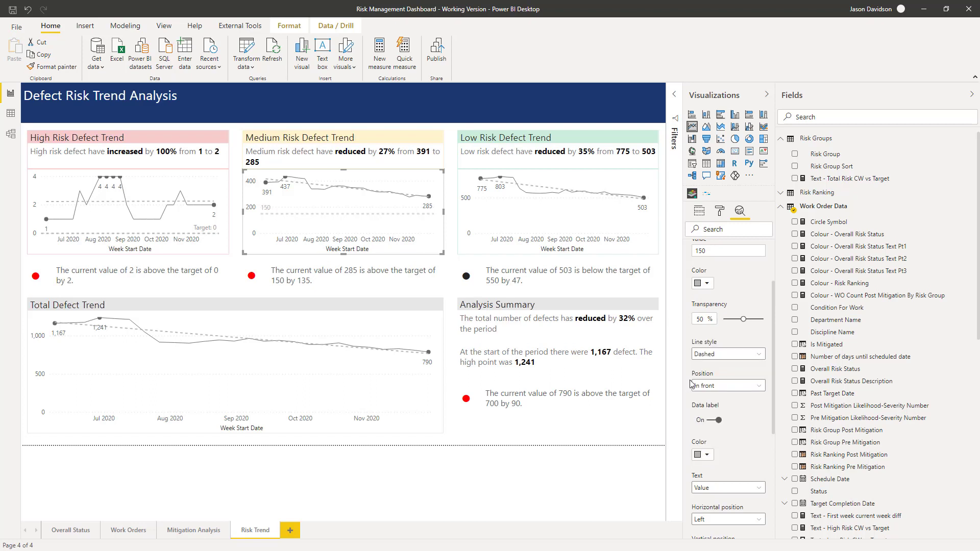
pyautogui.click(707, 455)
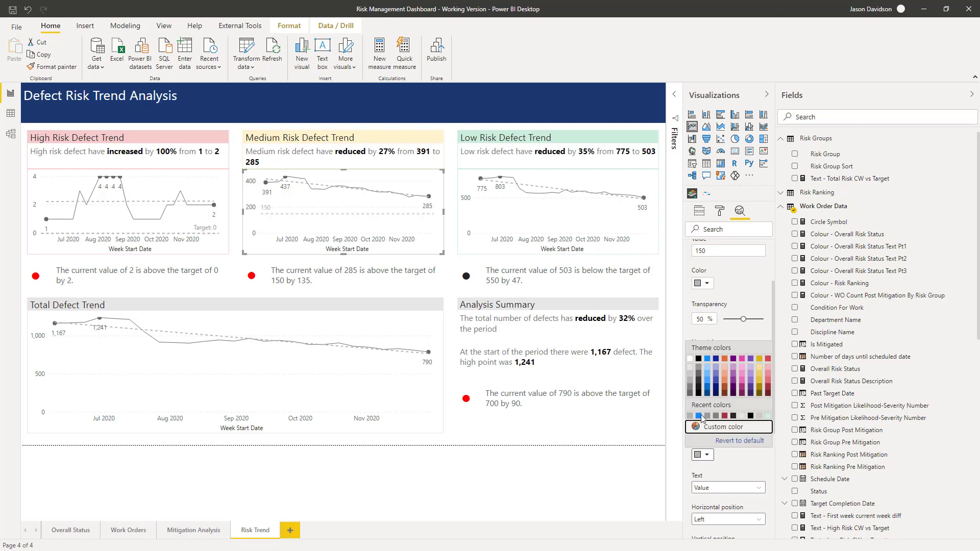
pyautogui.click(690, 389)
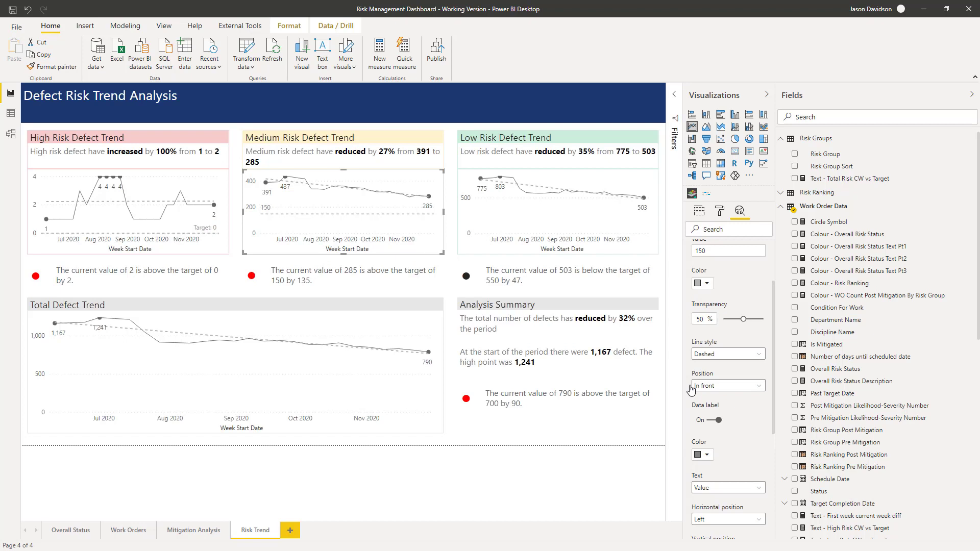
# - Show name and value as 'Target: 150', positioned at the line's right end
pyautogui.click(741, 489)
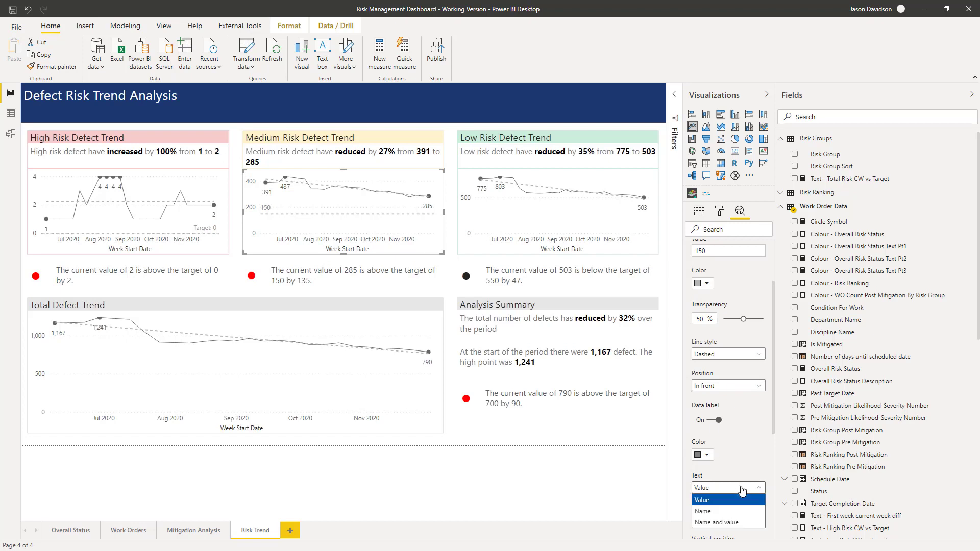
pyautogui.click(731, 522)
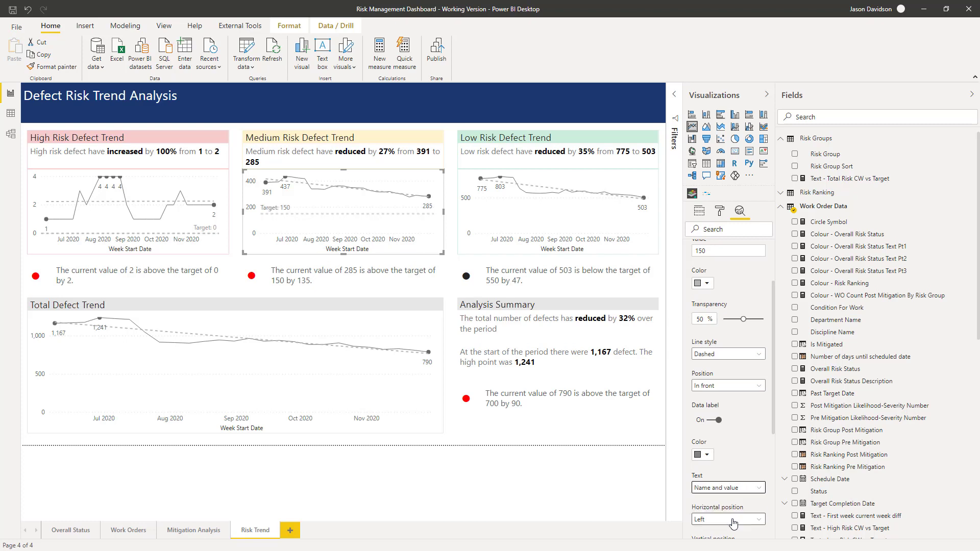
pyautogui.click(734, 520)
pyautogui.click(733, 542)
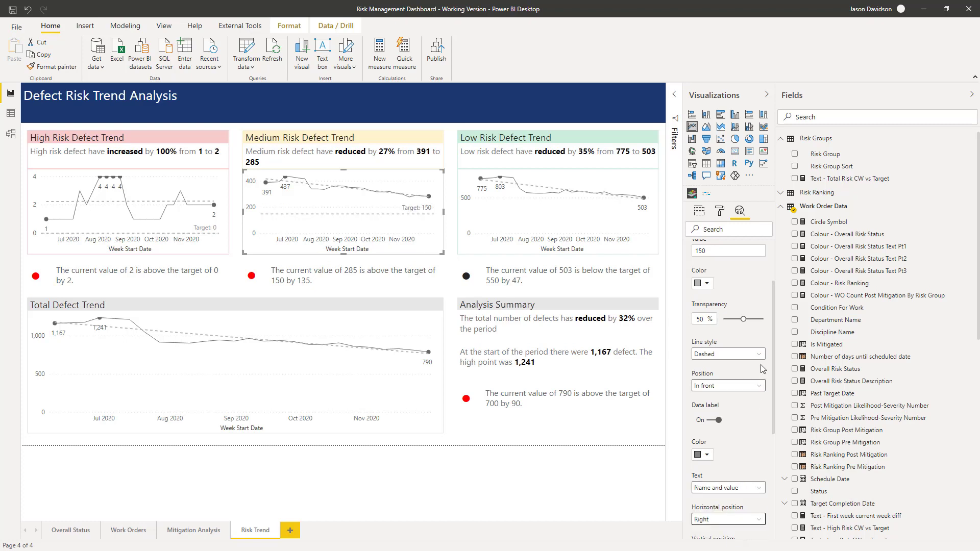
pyautogui.moveTo(773, 335); pyautogui.dragTo(773, 381)
pyautogui.moveTo(772, 401); pyautogui.dragTo(775, 426)
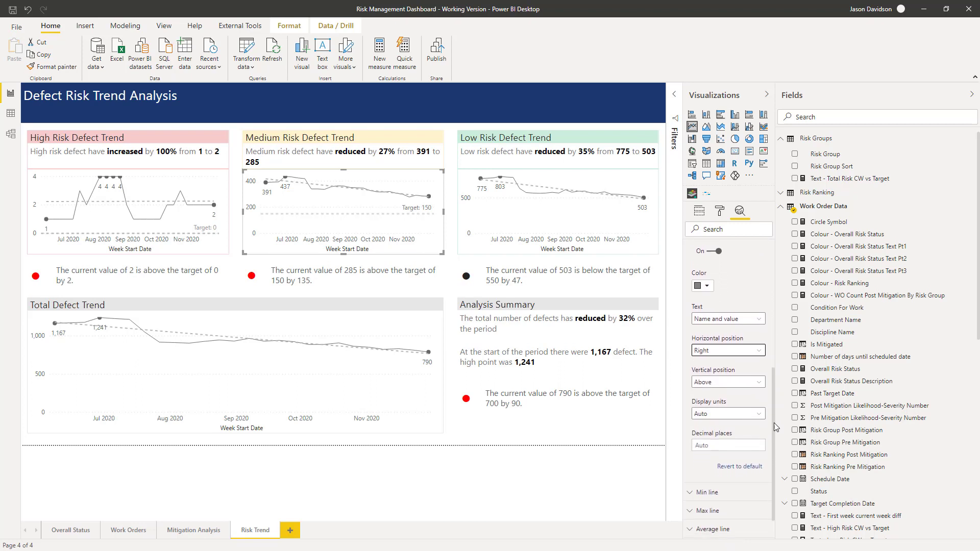
# - Set the 'Target: 150' label's vertical position to Under, then select the Low Risk chart
pyautogui.click(706, 383)
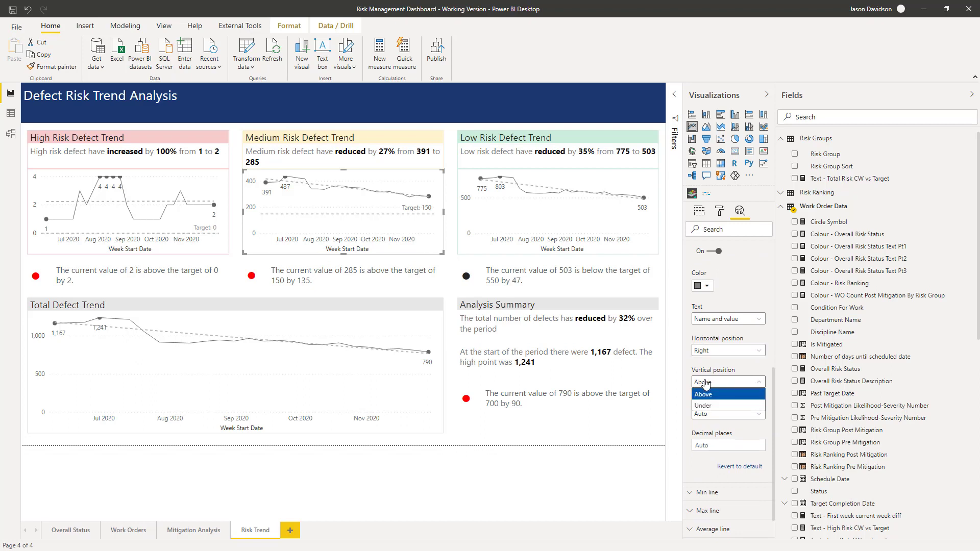
pyautogui.click(707, 407)
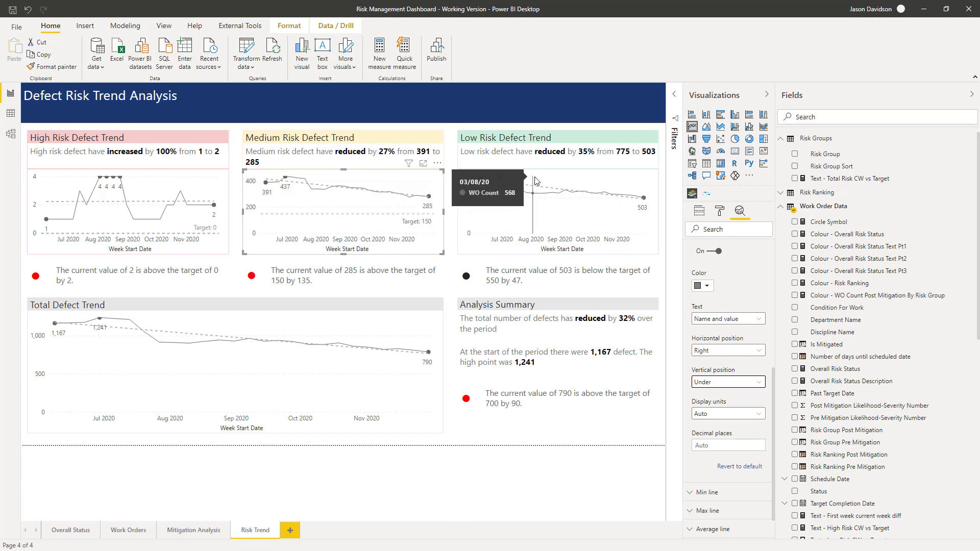
pyautogui.click(723, 383)
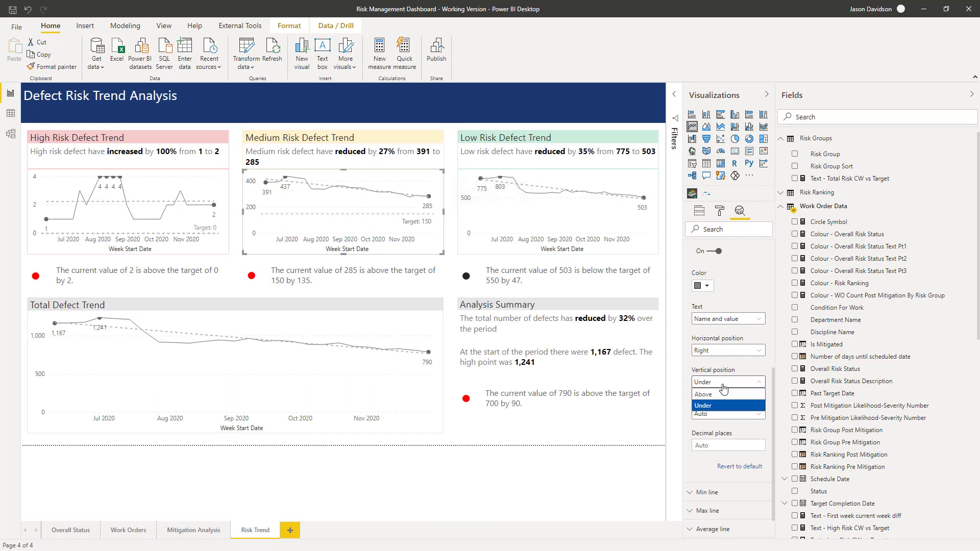
pyautogui.click(723, 384)
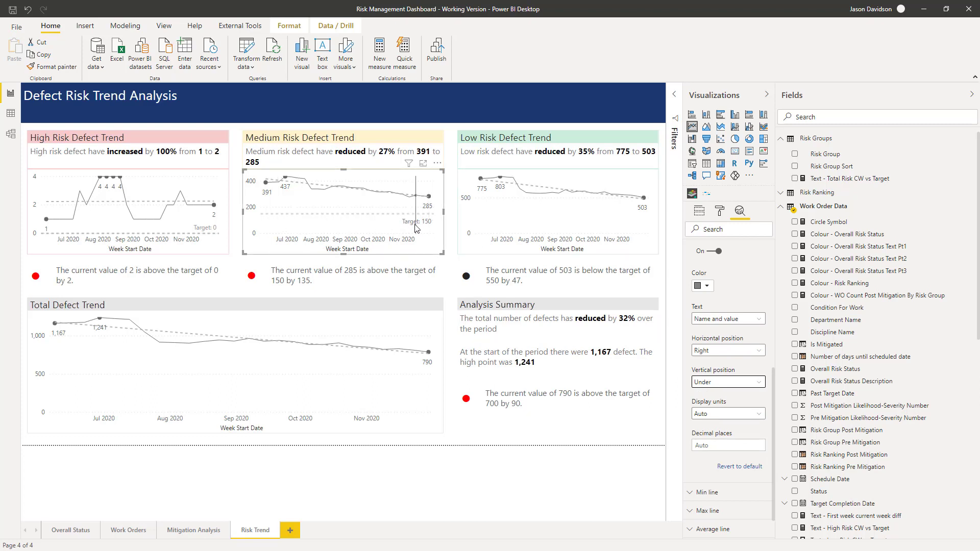
pyautogui.click(530, 225)
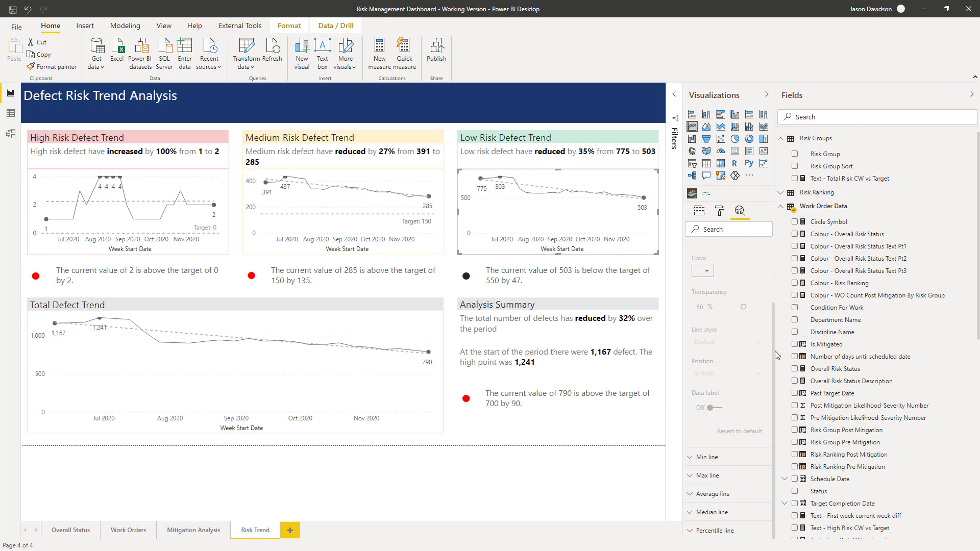
# - Add a grey constant line named Target at value 550 to the Low Risk chart
pyautogui.scroll(2, 770, 288)
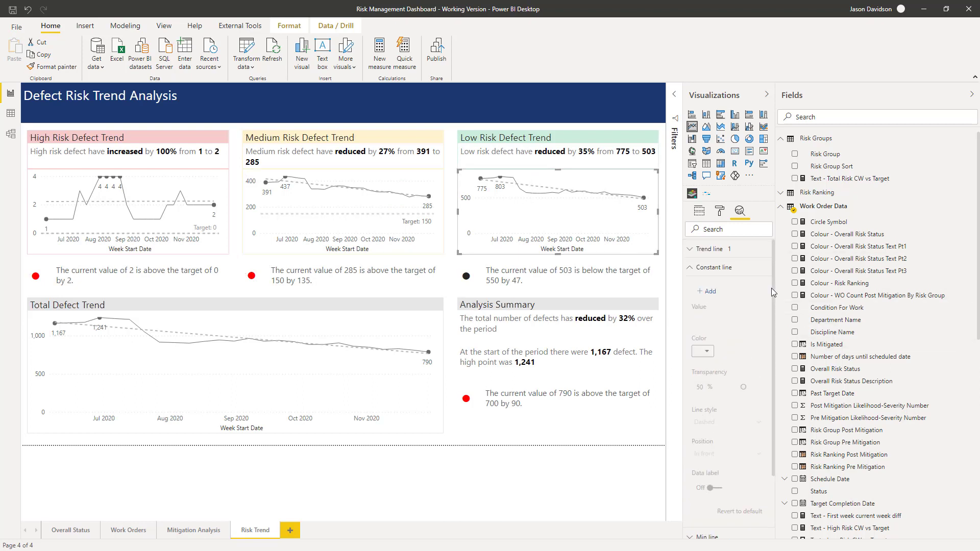
pyautogui.click(706, 293)
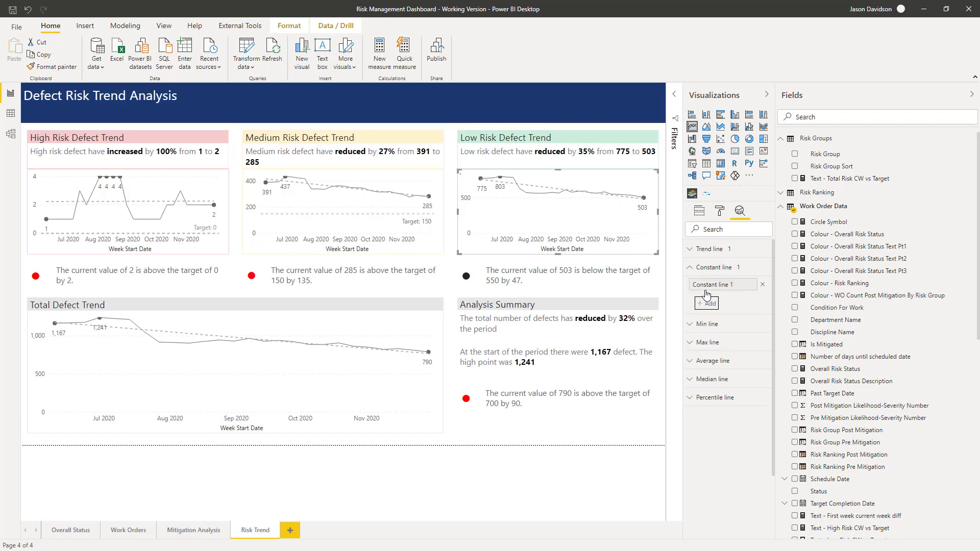
pyautogui.click(739, 285)
pyautogui.write('TArget')
pyautogui.doubleClick(728, 327)
pyautogui.write('550')
pyautogui.click(702, 363)
pyautogui.click(692, 412)
# - Turn on a grey data label showing name and value, 'Target: 550'
pyautogui.scroll(-3, 724, 383)
pyautogui.click(710, 409)
pyautogui.click(702, 442)
pyautogui.click(692, 377)
pyautogui.click(728, 475)
pyautogui.click(719, 510)
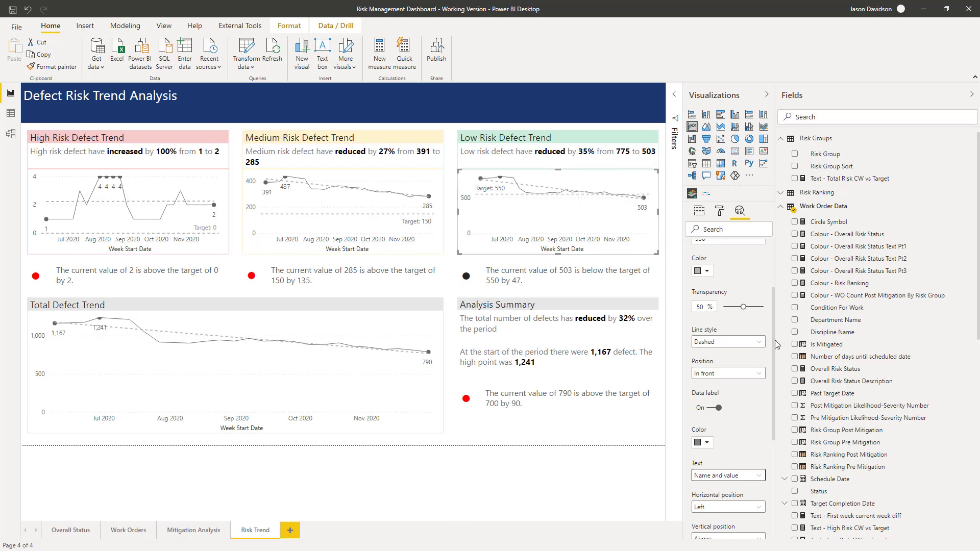
pyautogui.scroll(-3, 772, 311)
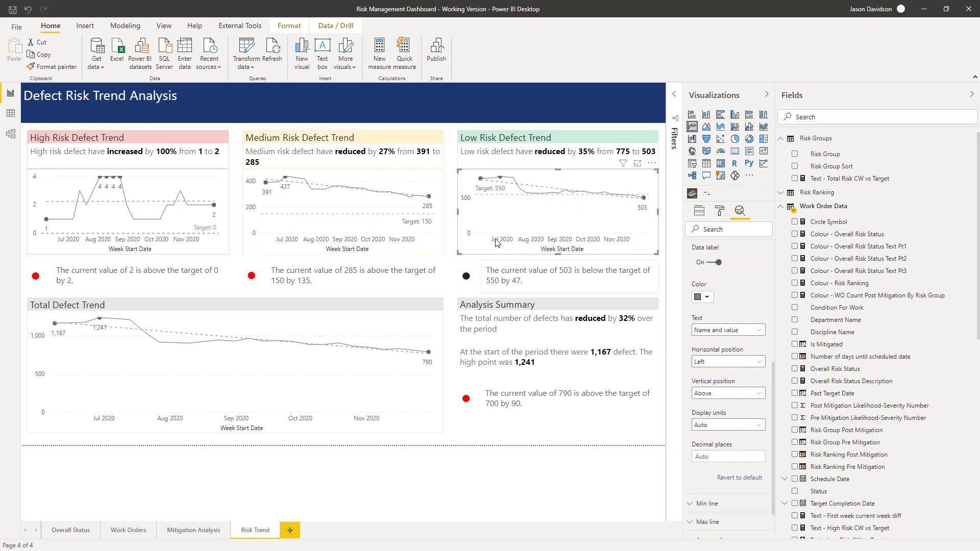
# - Add a grey constant line at value 700 to the Total Defect Trend chart
pyautogui.click(369, 335)
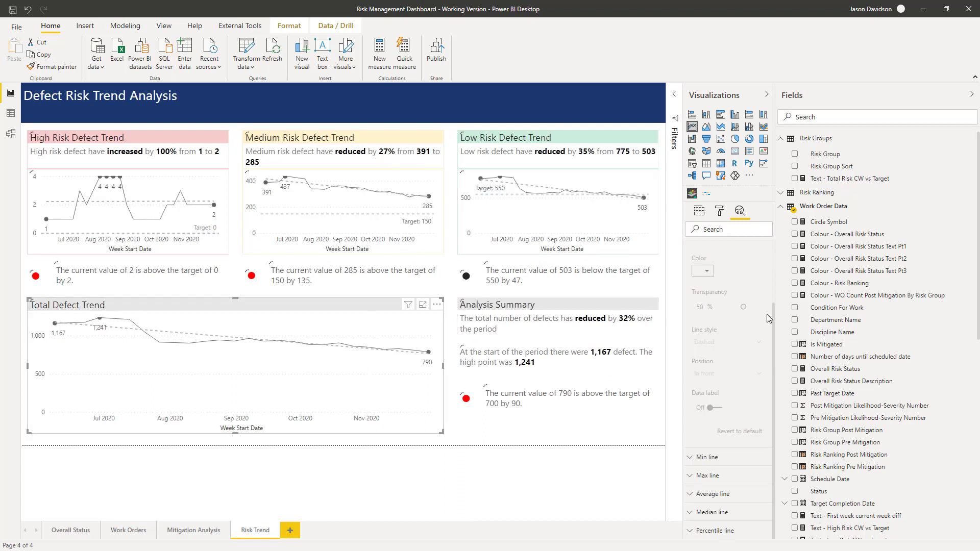
pyautogui.scroll(2, 774, 301)
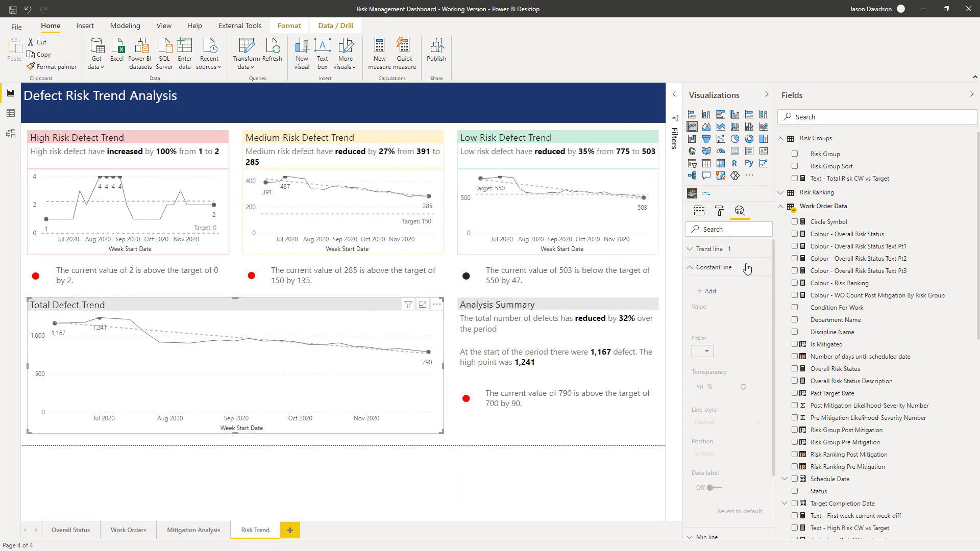
pyautogui.click(709, 294)
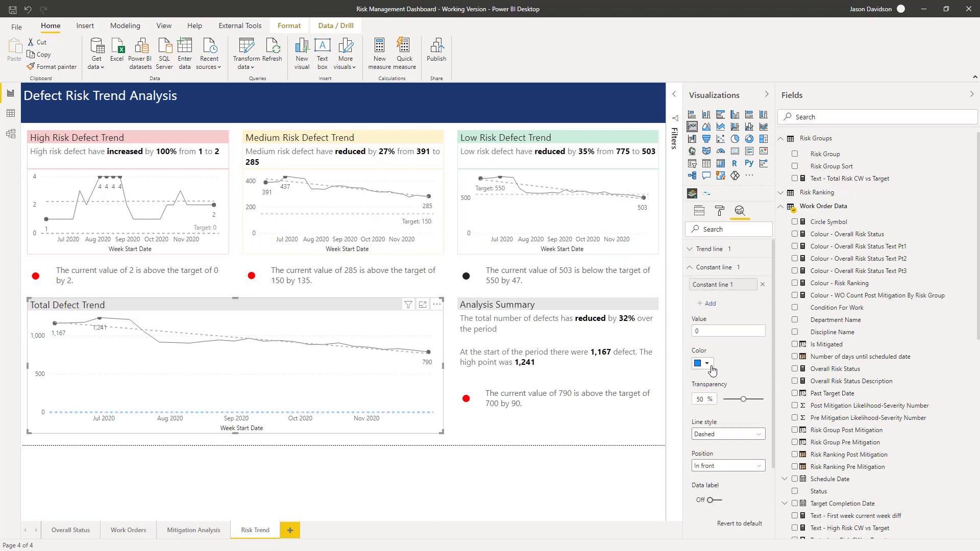
pyautogui.click(707, 364)
pyautogui.click(695, 331)
pyautogui.write('700')
pyautogui.click(707, 363)
pyautogui.click(689, 415)
pyautogui.scroll(-2, 748, 396)
# - Turn on a grey data label showing name and value, positioned at the left end
pyautogui.click(711, 409)
pyautogui.click(702, 442)
pyautogui.click(693, 381)
pyautogui.click(728, 475)
pyautogui.click(735, 510)
pyautogui.click(734, 507)
pyautogui.click(738, 531)
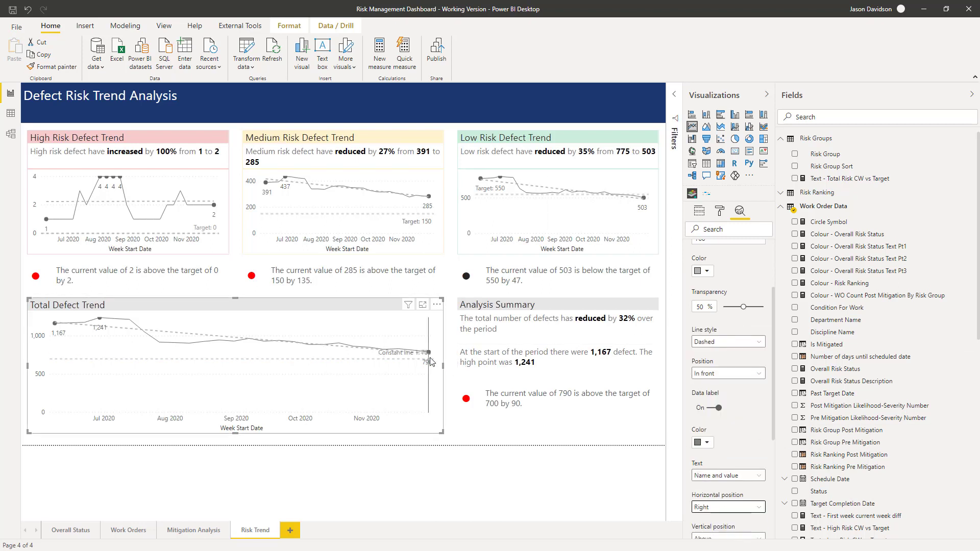
pyautogui.moveTo(429, 358)
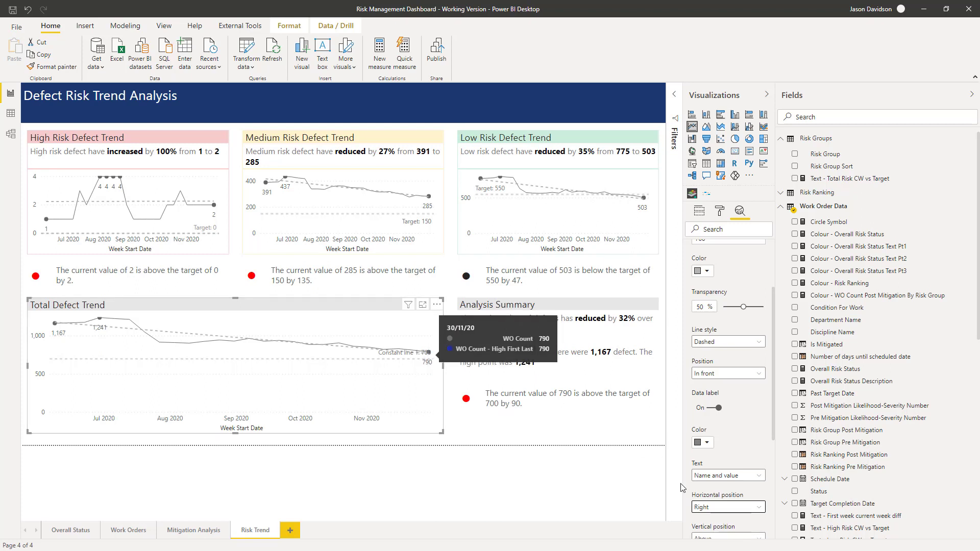
pyautogui.click(727, 508)
pyautogui.click(726, 519)
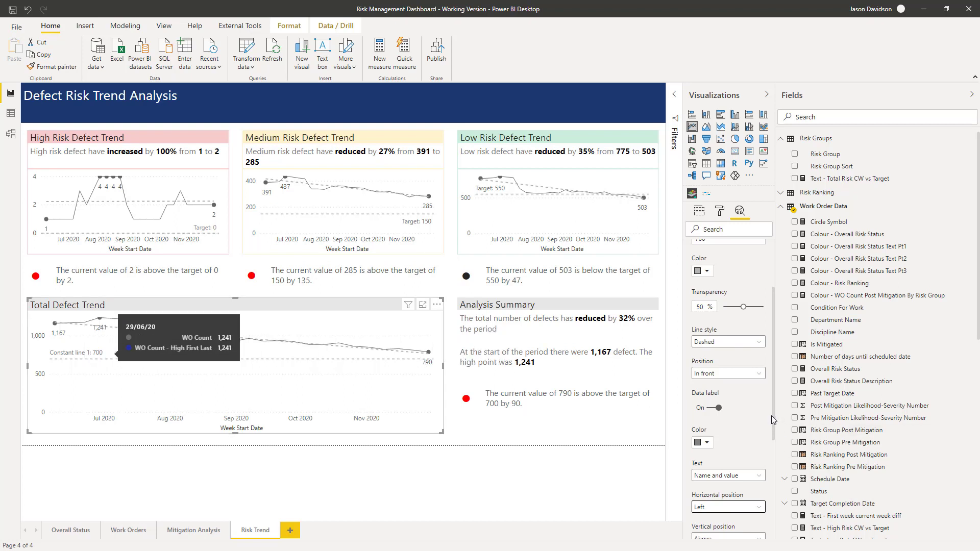
pyautogui.scroll(3, 722, 283)
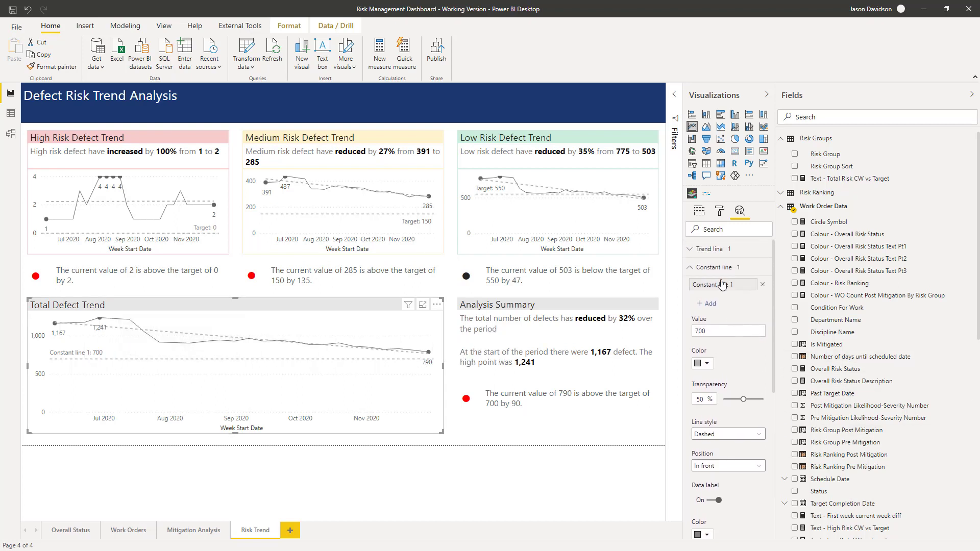
# - Rename the Total Defect Trend constant line to 'Target' so its label reads 'Target: 700'
pyautogui.click(722, 284)
pyautogui.write('T')
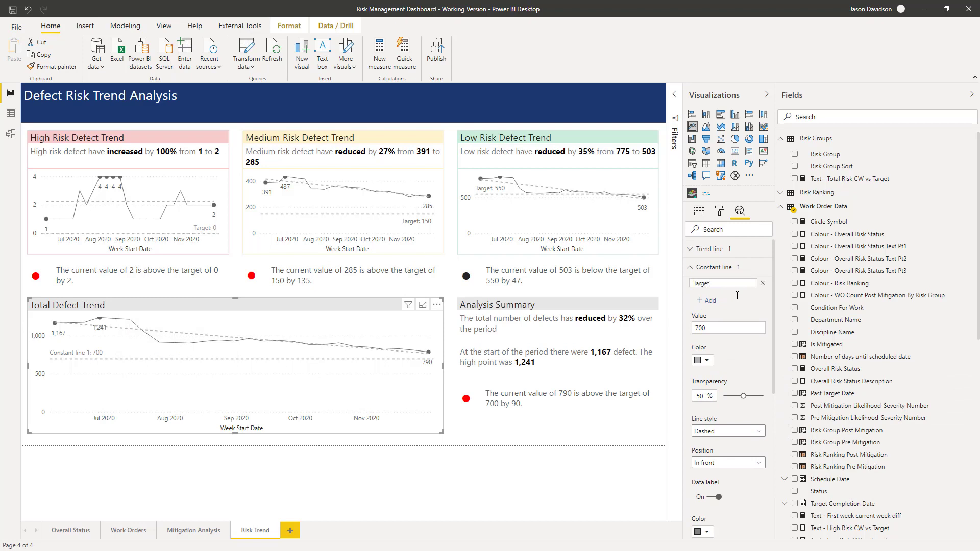
pyautogui.write('arget')
pyautogui.press('Return')
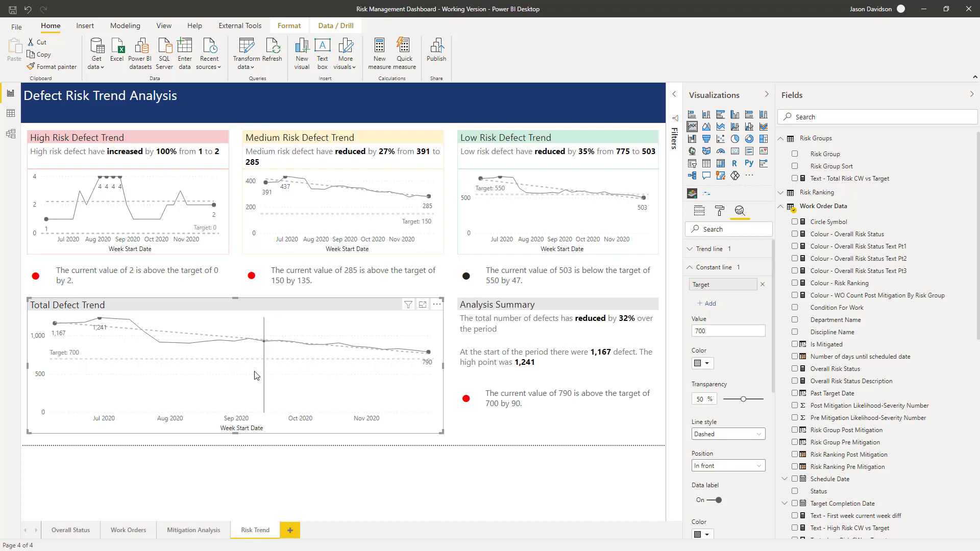
pyautogui.click(691, 268)
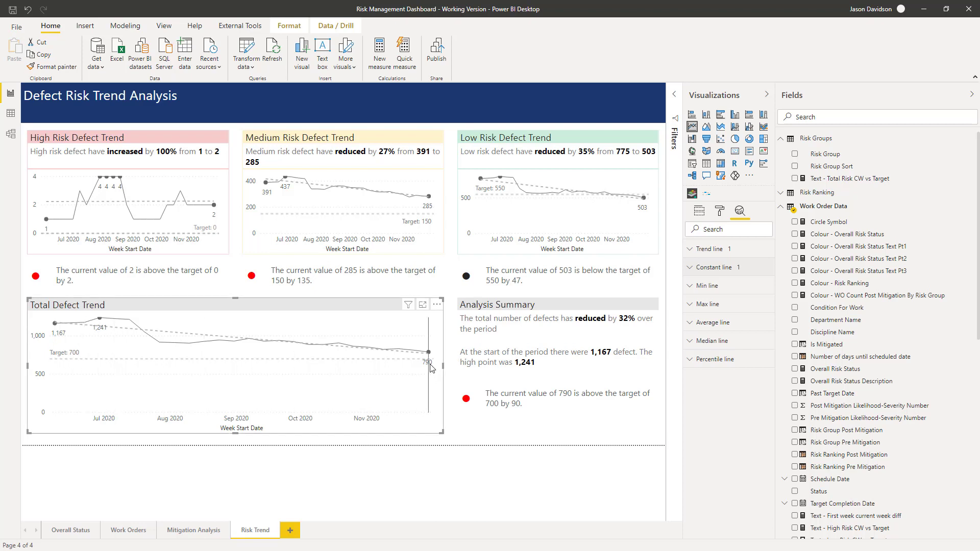
pyautogui.moveTo(422, 381)
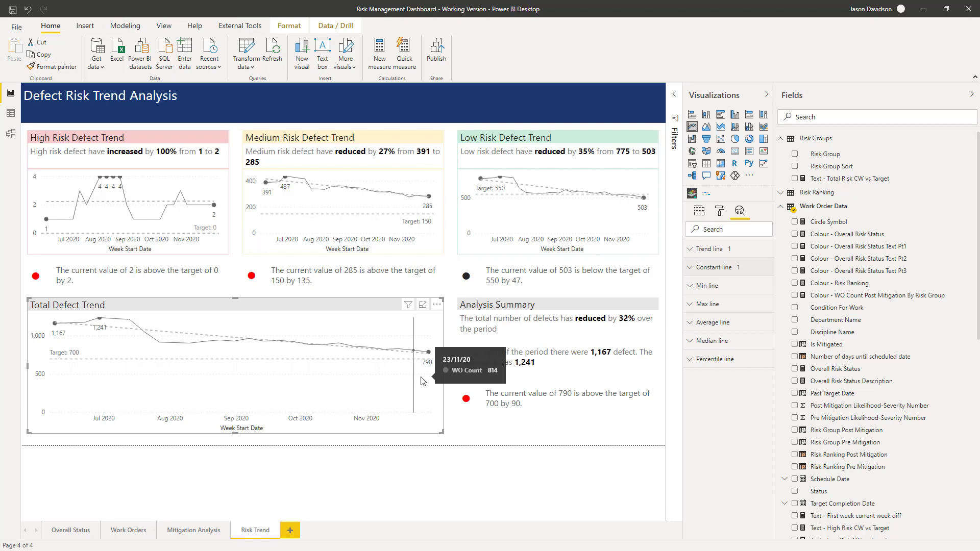